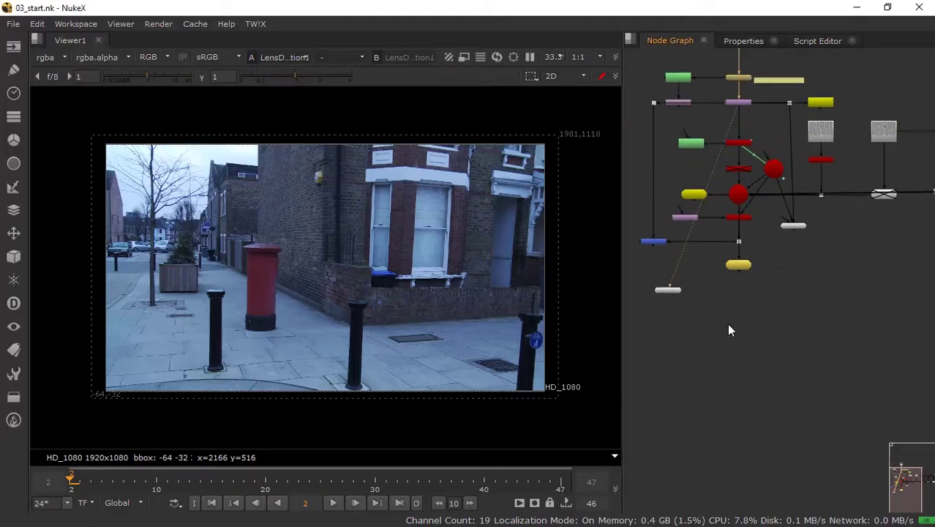
Show the output of the blue merge node in the viewer
middle_drag(691, 320, 756, 331)
scroll(755, 331, down, 2)
middle_drag(774, 282, 808, 315)
scroll(754, 333, up, 4)
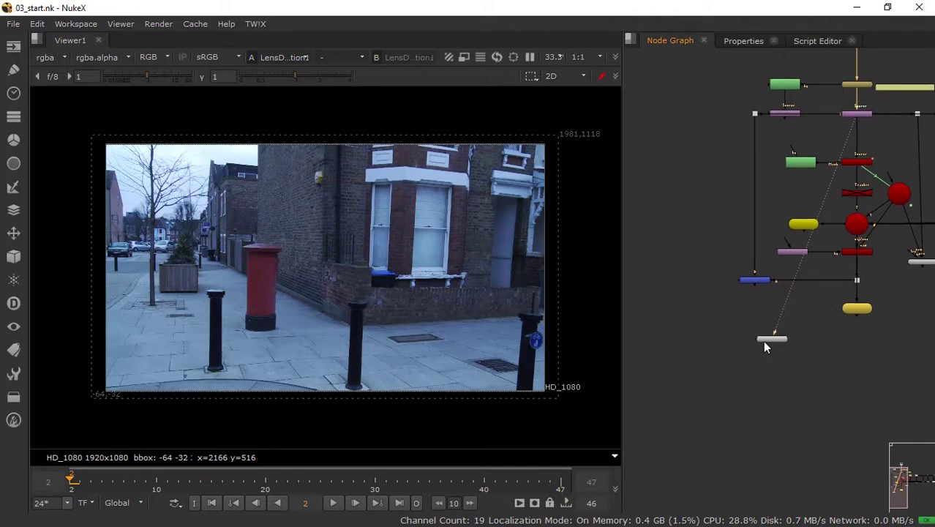
scroll(764, 342, down, 2)
middle_drag(871, 337, 685, 330)
click(710, 285)
key(1)
Disable the three checkered cylinder nodes and the red node that feeds the checkered ground plane into the scene
scroll(774, 246, down, 2)
middle_drag(779, 281, 673, 281)
scroll(673, 282, up, 2)
drag(888, 231, 746, 273)
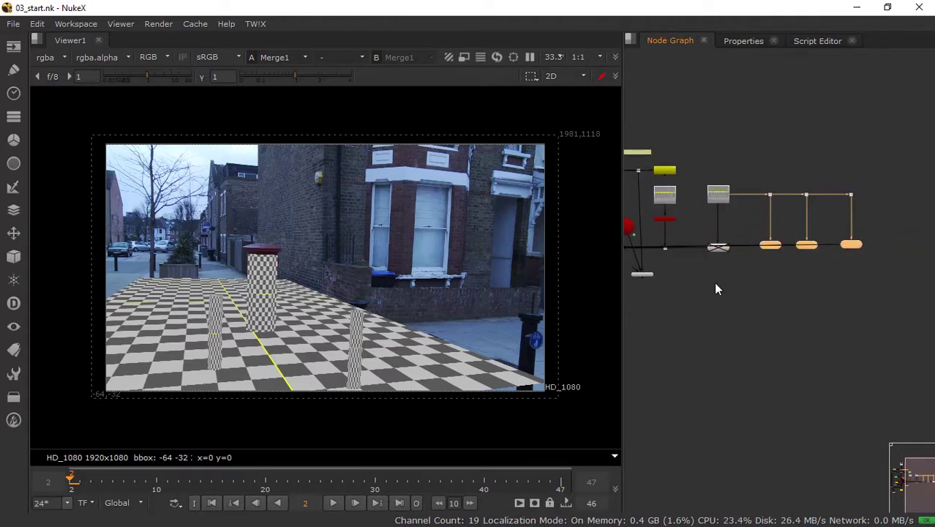
key(d)
middle_drag(674, 304, 761, 323)
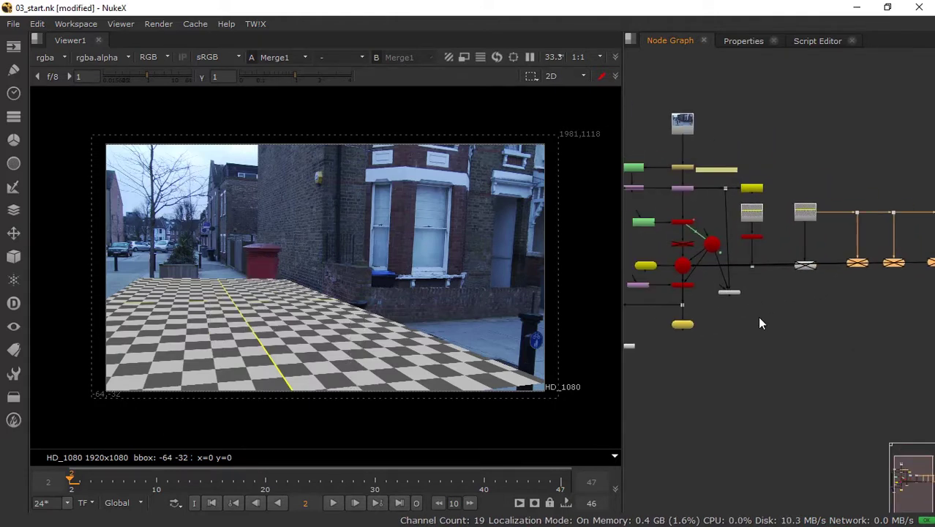
click(755, 237)
key(d)
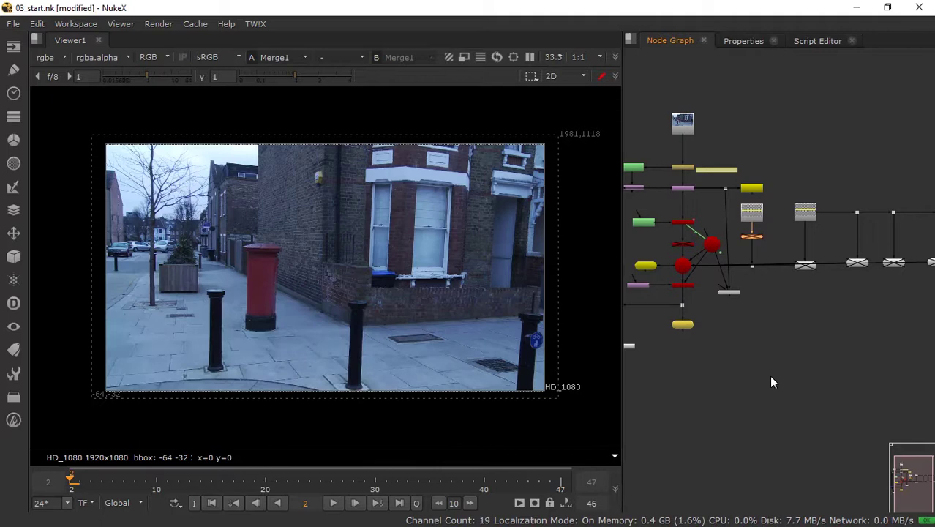
Read in the sahdow.####.exr 2-47 sequence from D:/exfiles/render/ in an empty area beside the node tree
scroll(774, 360, down, 2)
middle_drag(695, 360, 781, 357)
scroll(781, 357, up, 2)
middle_drag(683, 381, 760, 338)
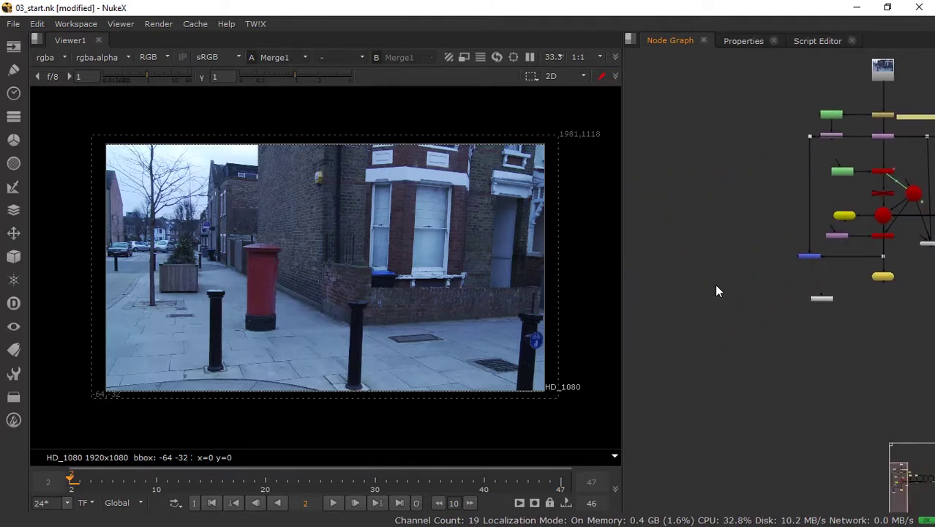
key(r)
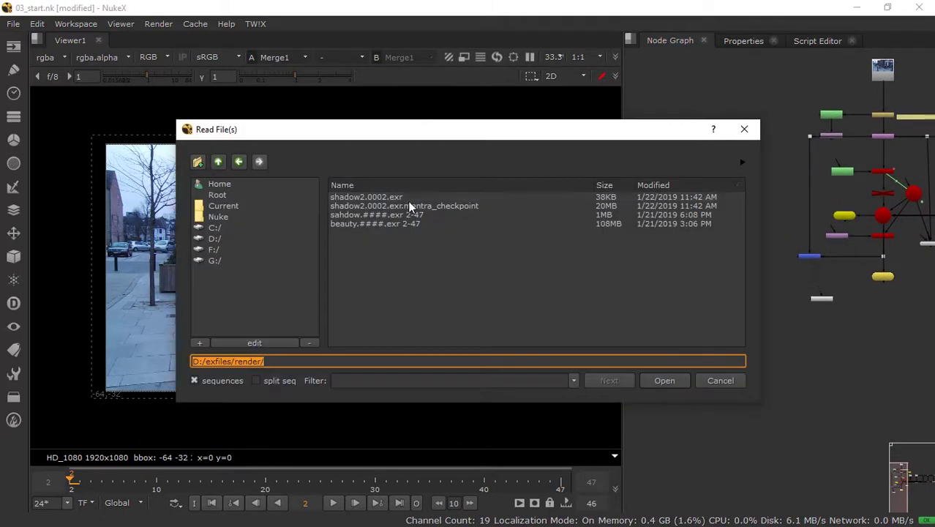
click(411, 215)
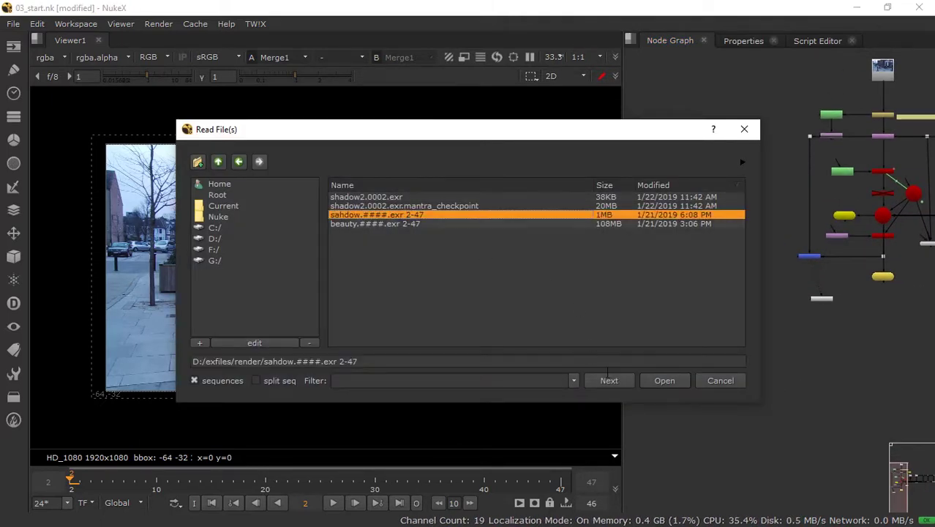
click(662, 381)
click(678, 43)
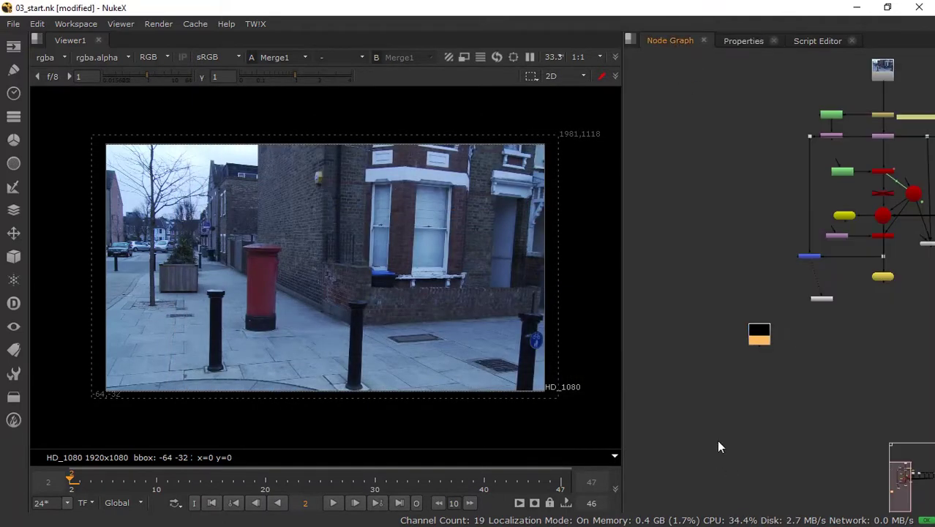
Read in the beauty.####.exr 2-47 sequence and place its node side by side with the shadow read node
key(r)
click(374, 223)
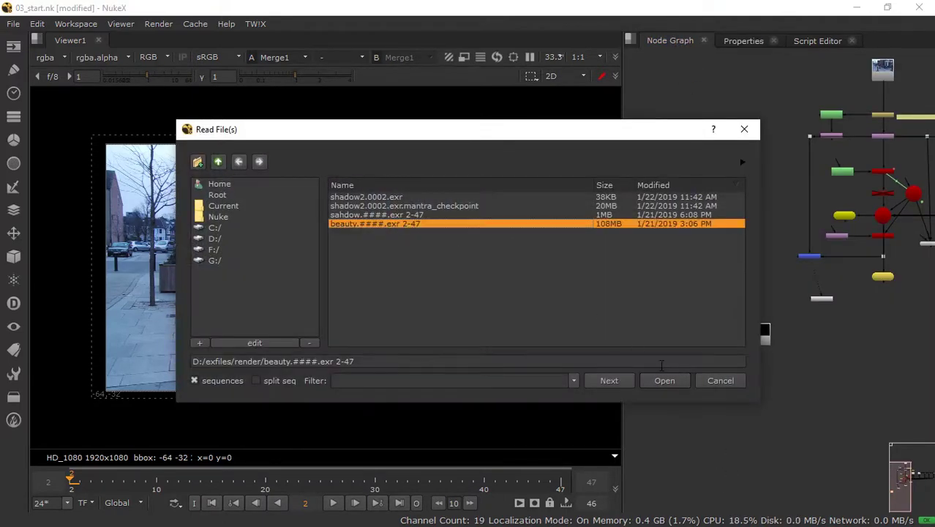
click(673, 384)
click(674, 41)
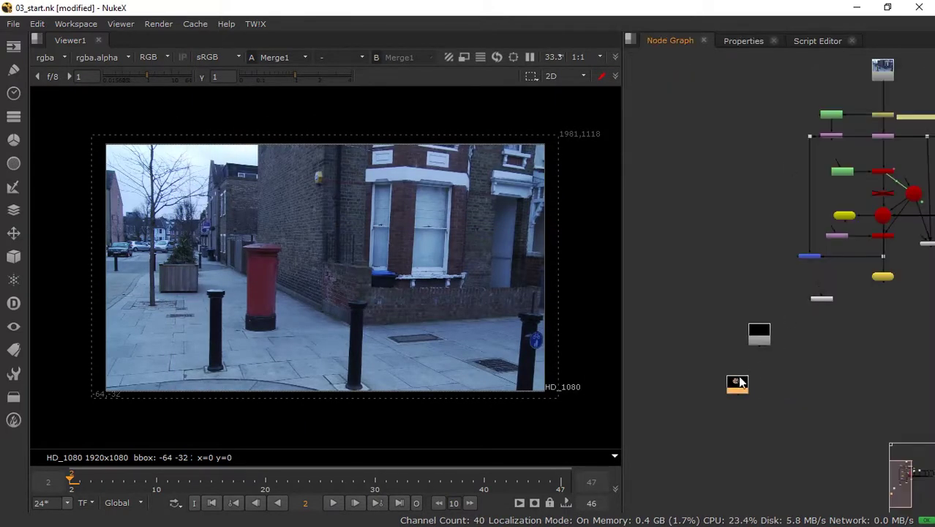
drag(739, 376, 734, 299)
drag(765, 331, 801, 320)
drag(725, 311, 722, 327)
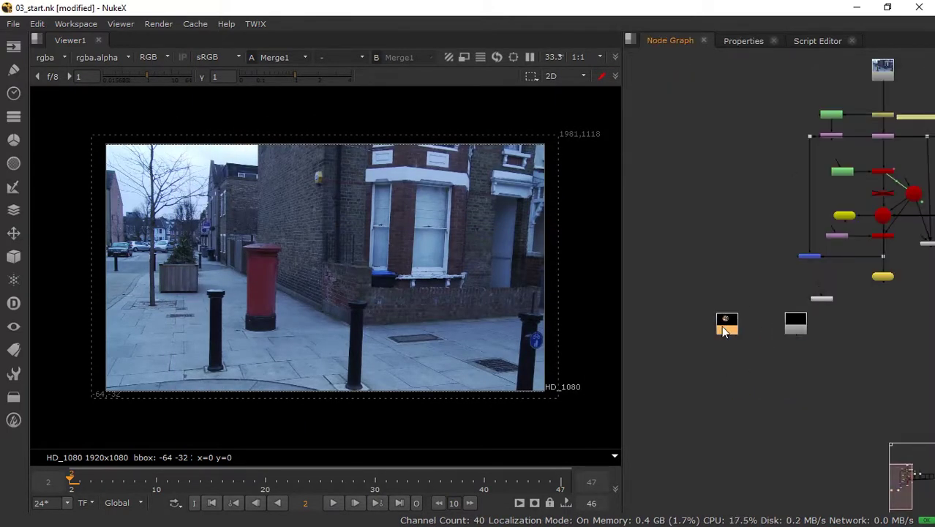
Play back the beauty render sequence in the viewer
key(1)
click(333, 503)
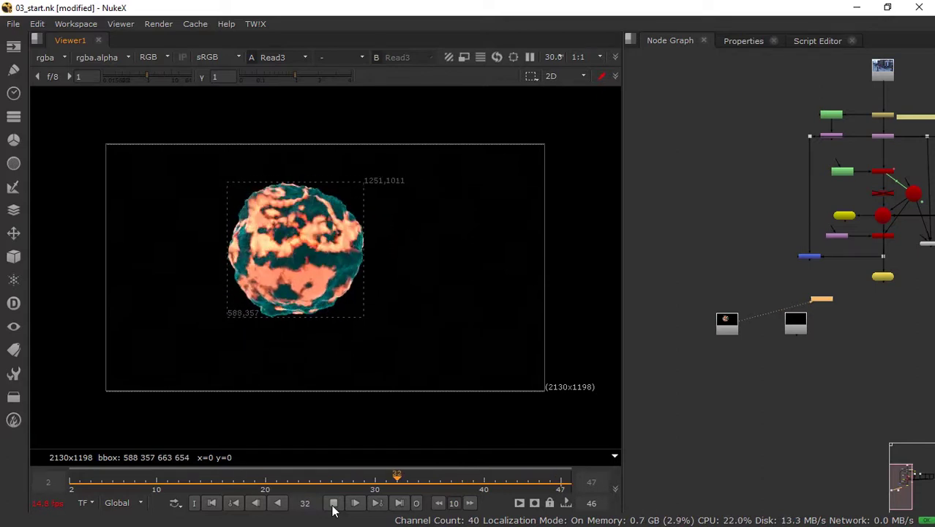
click(333, 504)
Move the viewer node below the read nodes and play back the shadow sequence's alpha channel
click(830, 312)
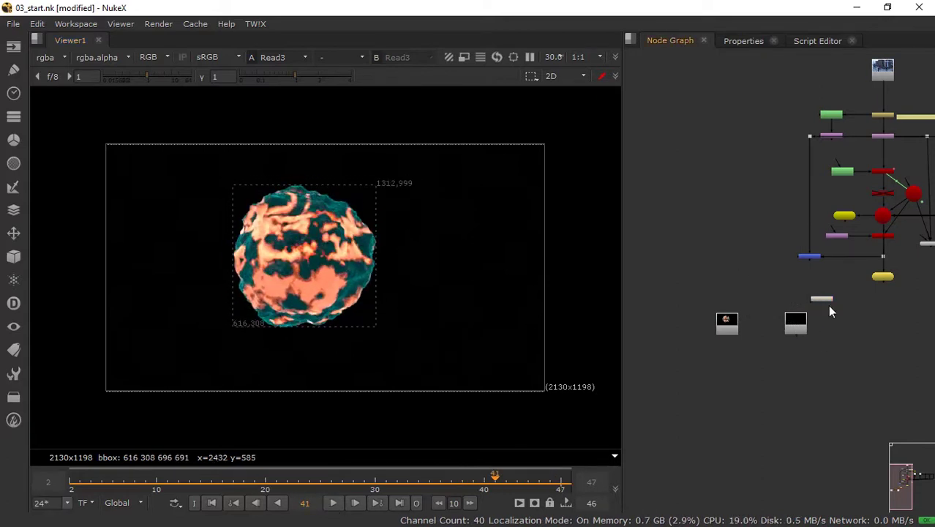
drag(819, 301, 783, 385)
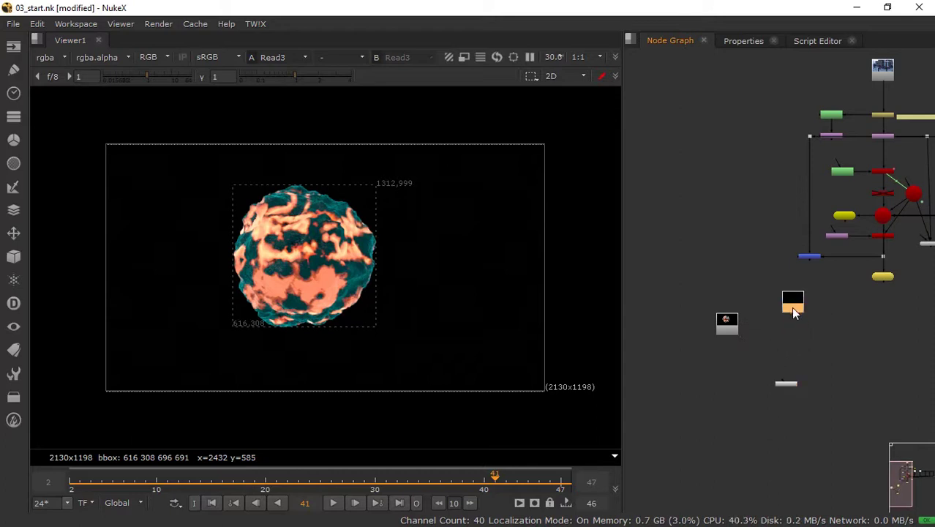
key(1)
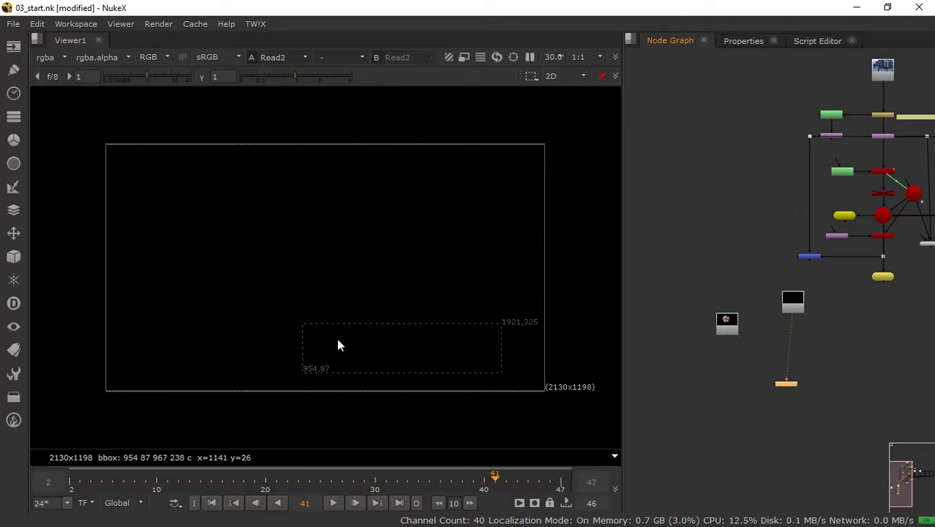
key(a)
click(333, 503)
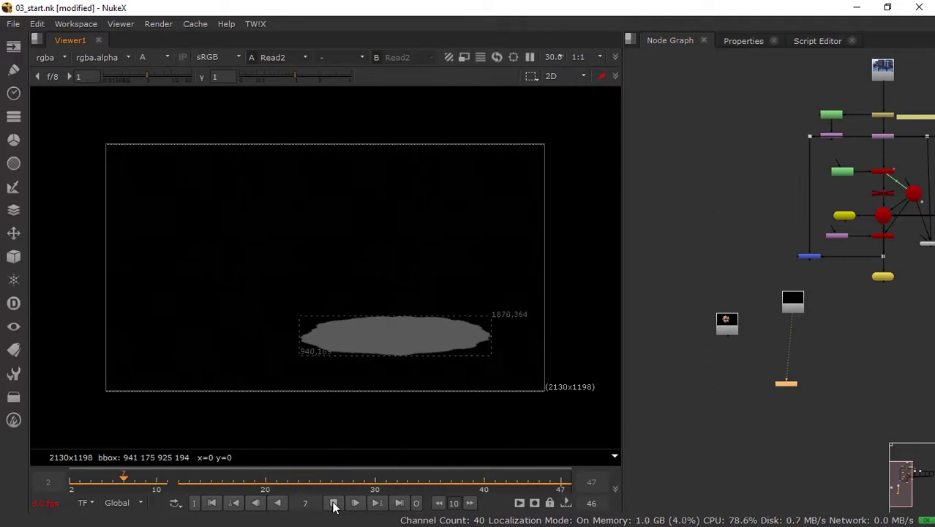
click(333, 502)
key(a)
Line up the beauty and shadow read nodes with the viewer node below them, and view the beauty render
drag(726, 325, 715, 307)
drag(786, 306, 749, 314)
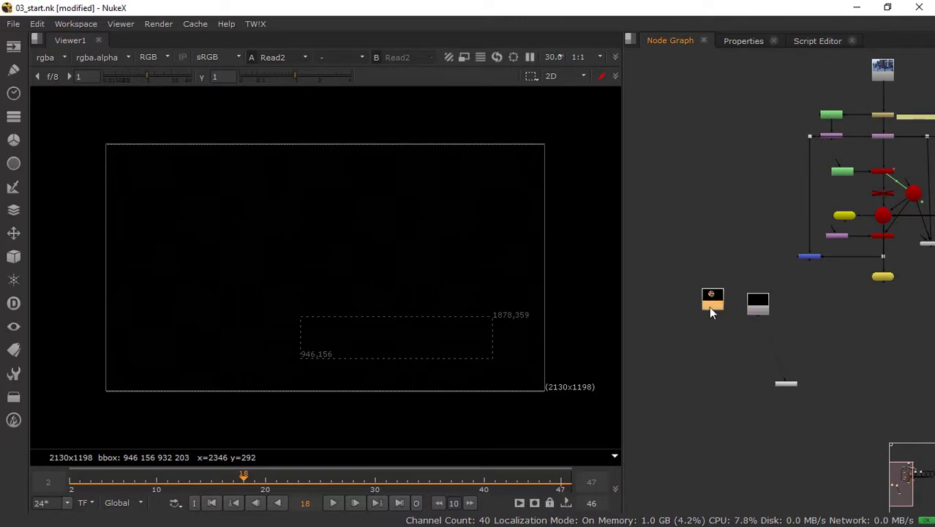
key(1)
drag(788, 385, 742, 410)
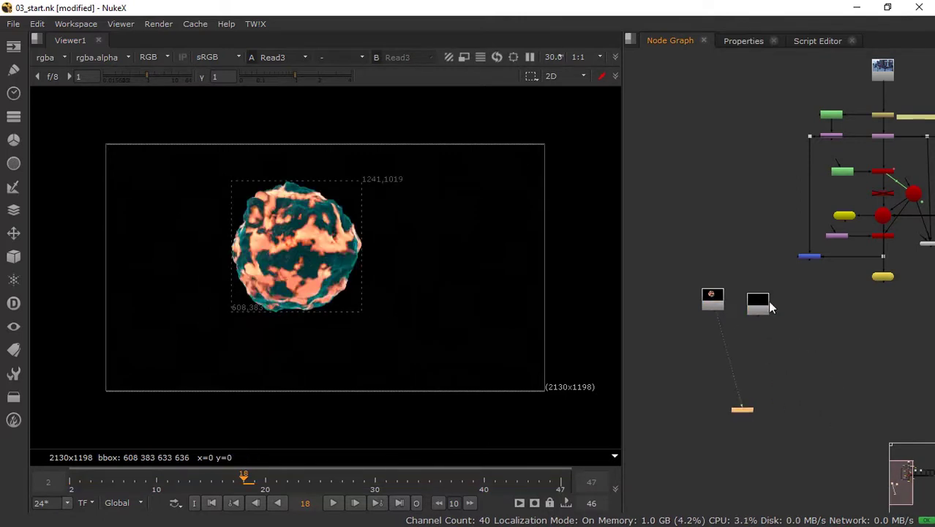
drag(760, 310, 760, 296)
scroll(758, 317, up, 3)
drag(691, 292, 692, 283)
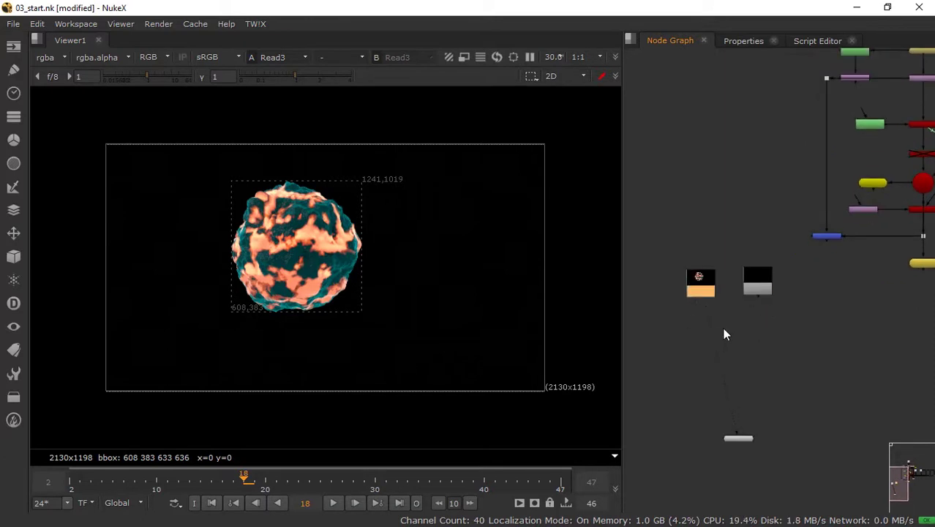
Add a Reformat node and connect it beneath the beauty read node
scroll(726, 334, up, 1)
click(729, 325)
key(Tab)
text(ref)
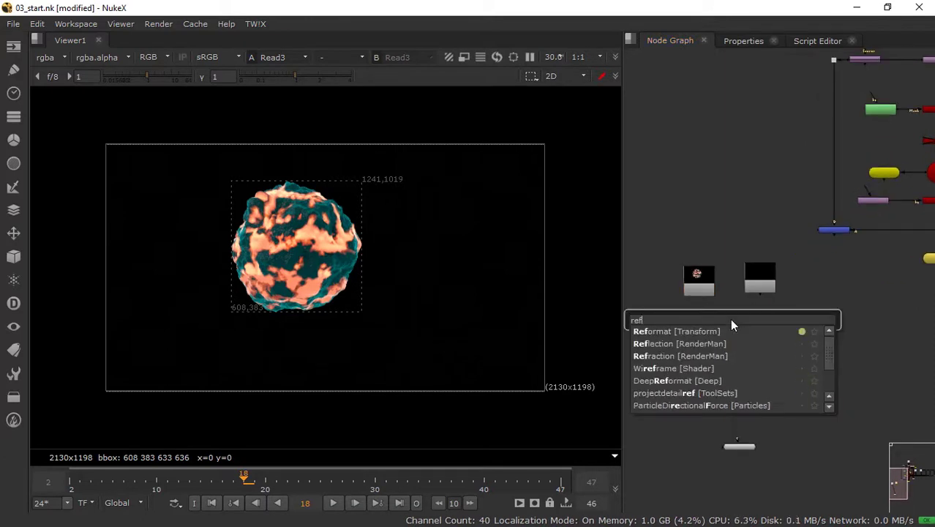
click(704, 331)
click(670, 40)
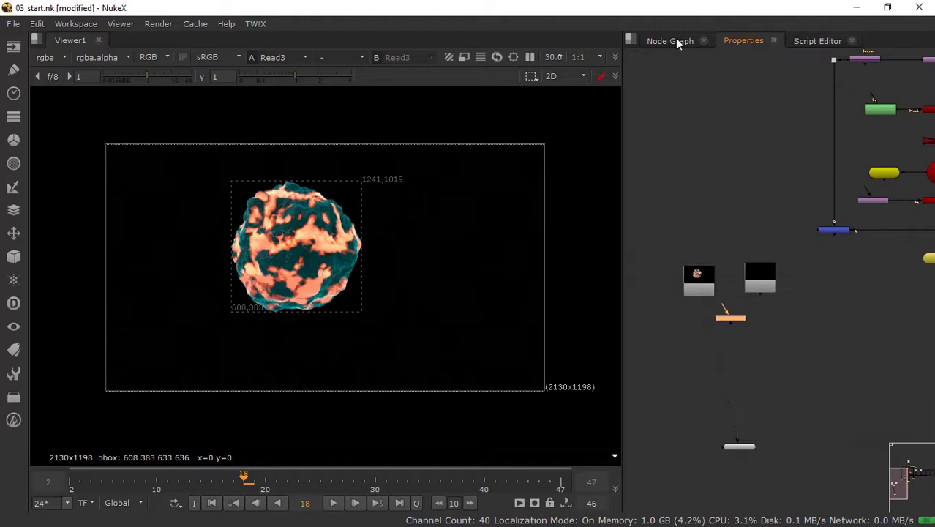
drag(731, 320, 706, 320)
Compare the original beauty render with the Reformat output in the viewer
click(688, 284)
key(1)
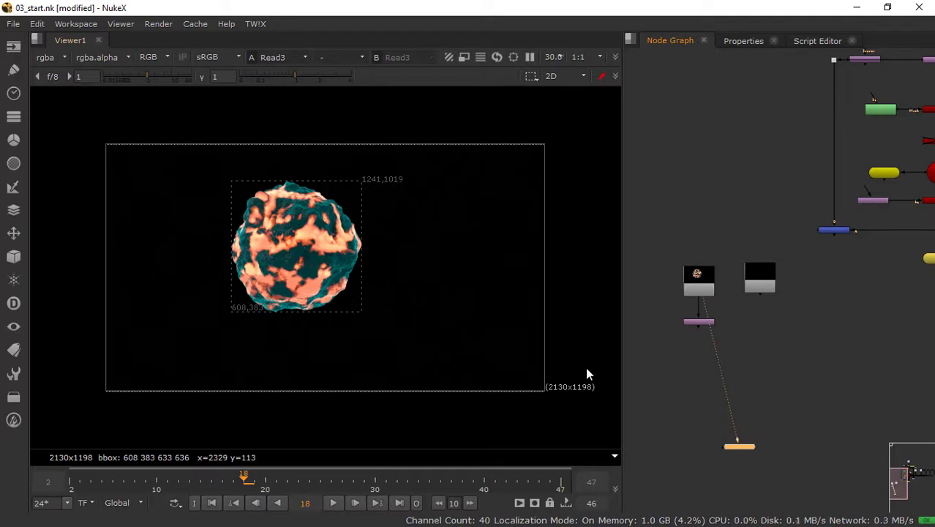
click(700, 323)
key(1)
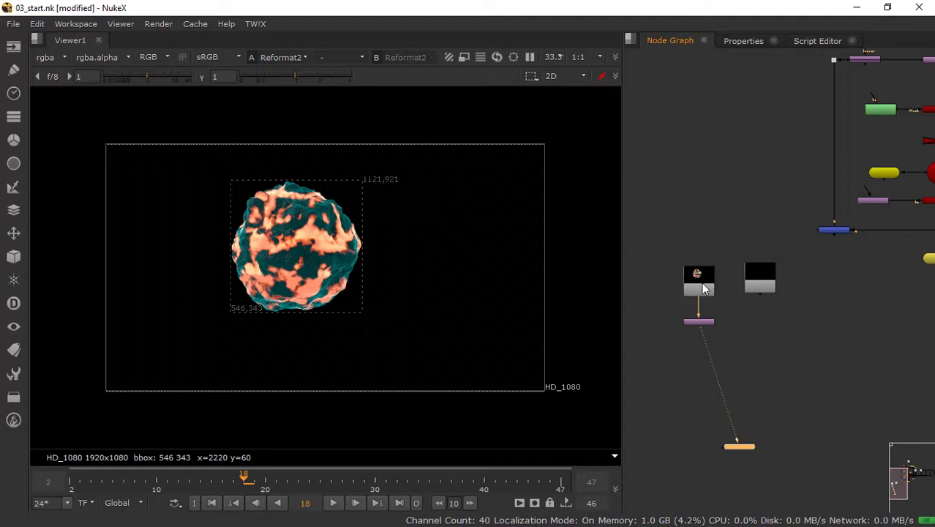
Set the beauty Reformat node's output format to HD_1080 1920x1080
double_click(708, 324)
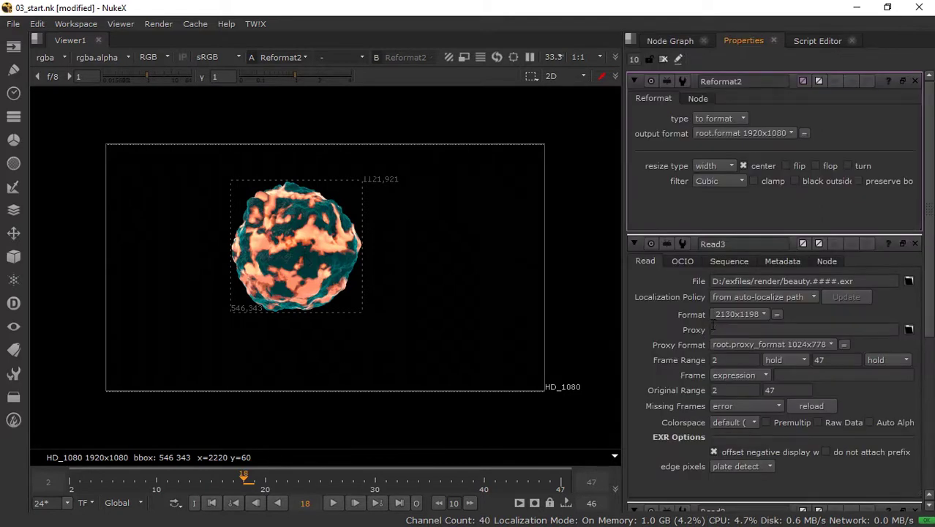
click(746, 134)
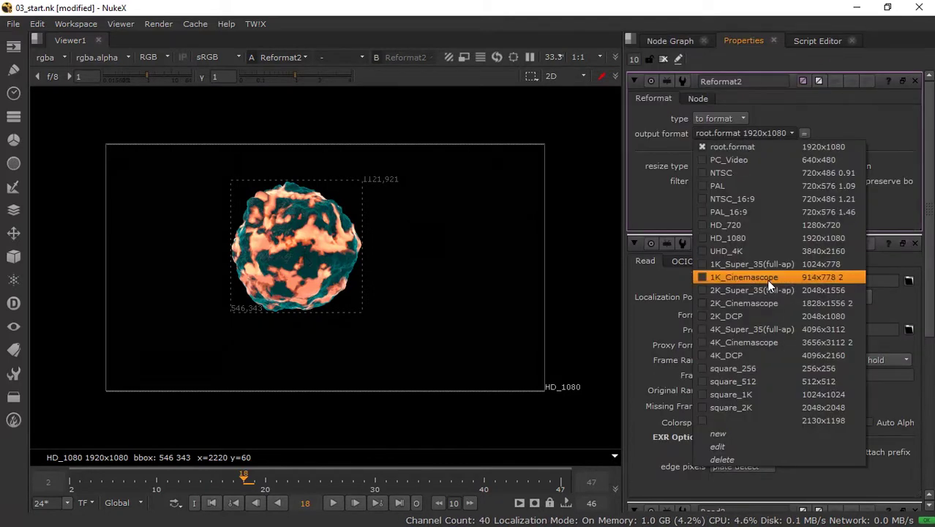
click(728, 238)
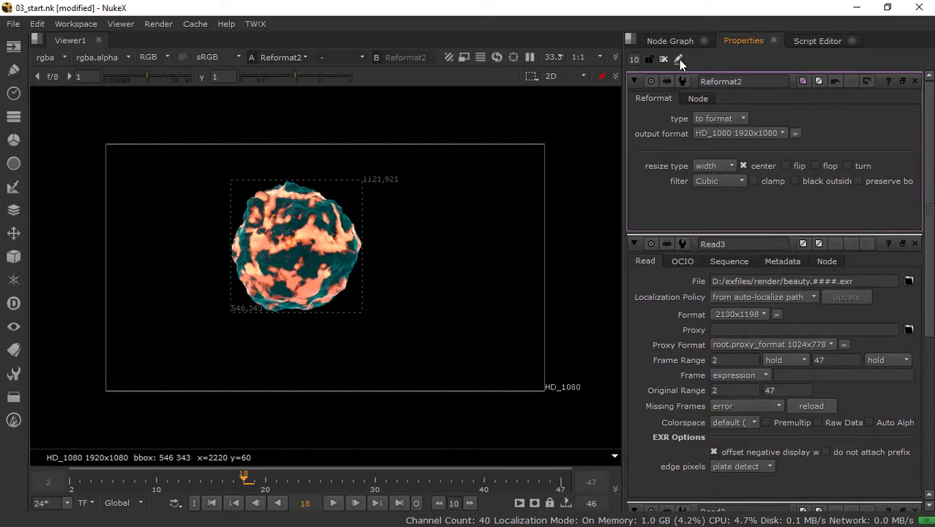
click(670, 40)
View the original street footage for comparison, and return the viewer to the beauty Reformat output
scroll(857, 208, up, 5)
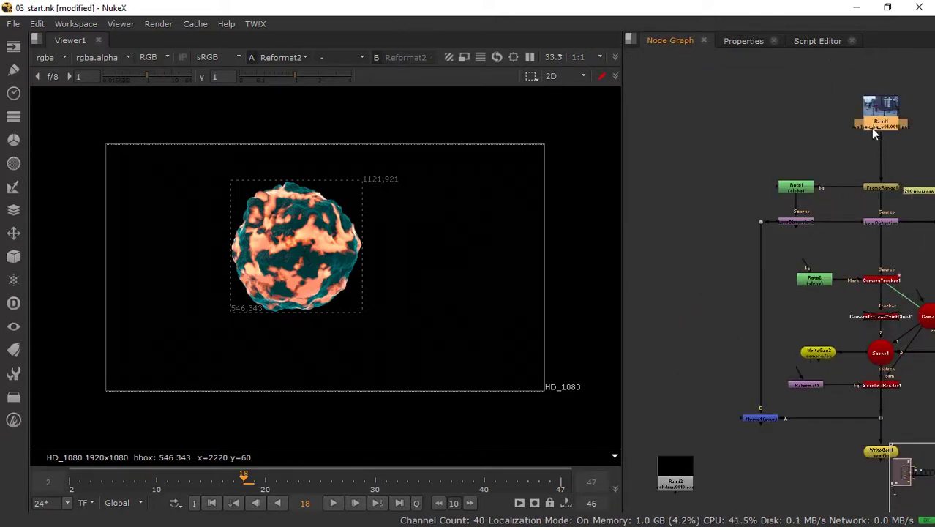
key(1)
scroll(881, 335, down, 2)
middle_drag(713, 445, 714, 322)
scroll(713, 322, up, 3)
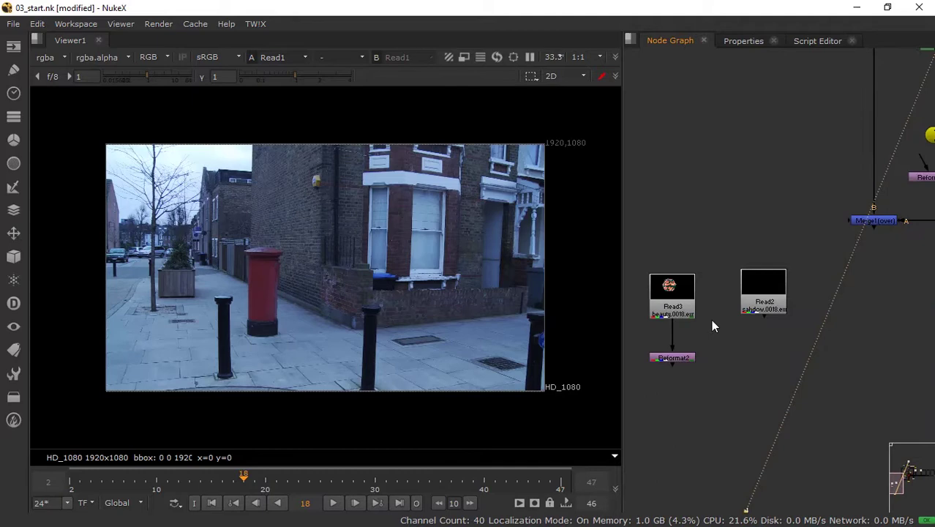
click(681, 359)
key(1)
Set the beauty Reformat's resize type to none, enable preserve bounding box, and widen the properties area
double_click(684, 357)
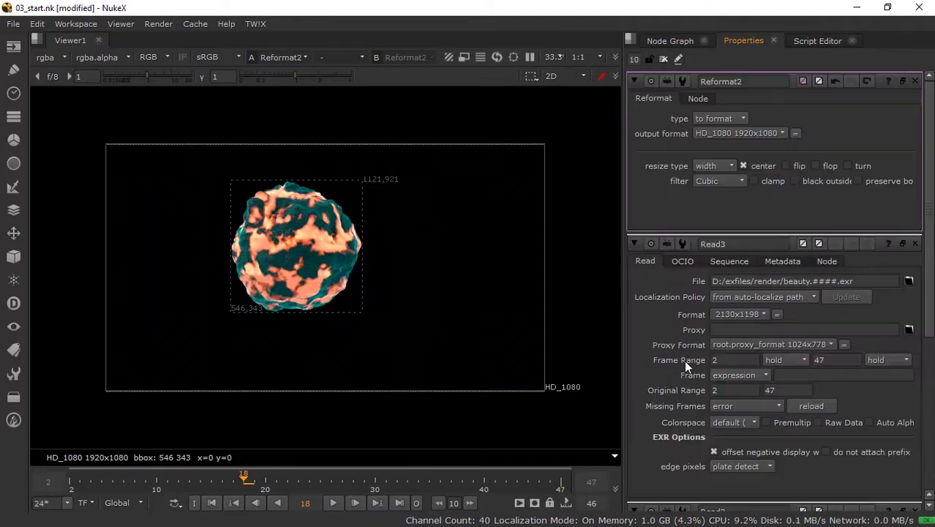
click(722, 167)
click(714, 157)
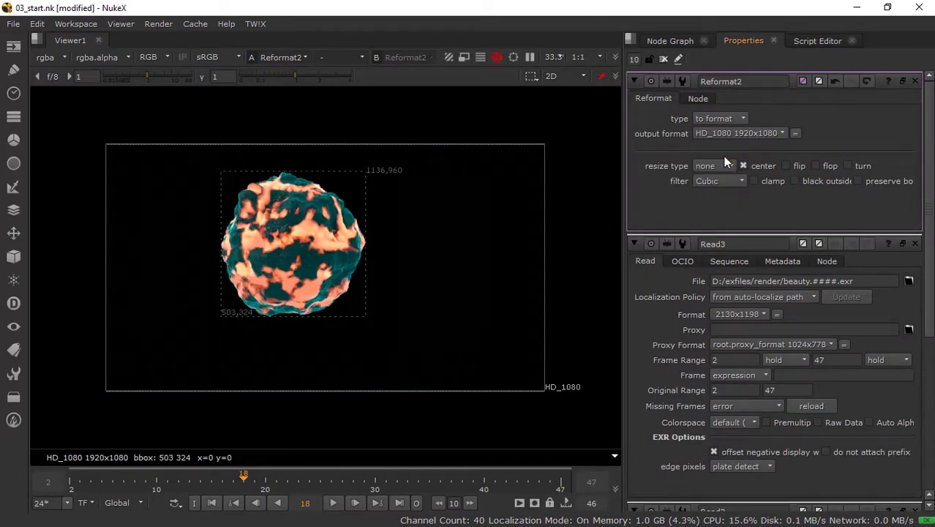
click(891, 184)
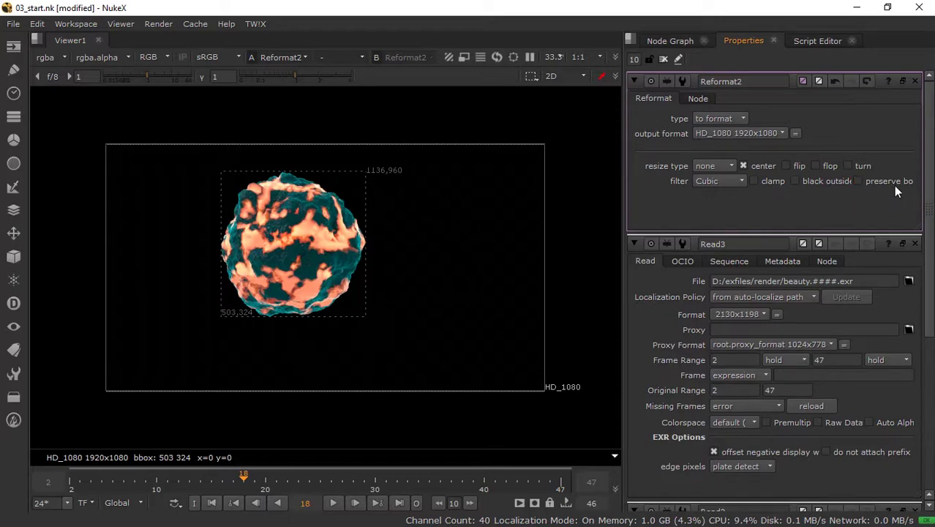
drag(622, 172, 564, 165)
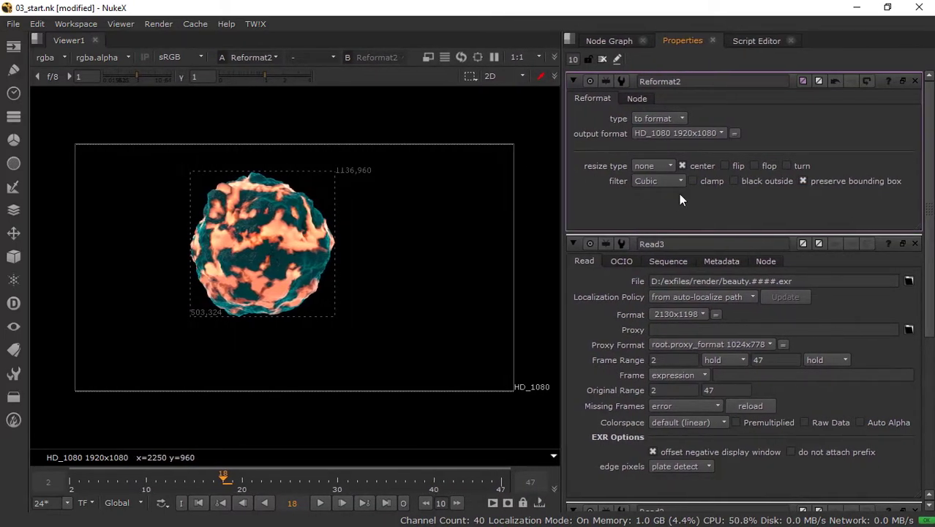
Place a clone of the beauty Reformat node beneath the shadow Read node, connect it, and align it with the beauty branch
click(608, 40)
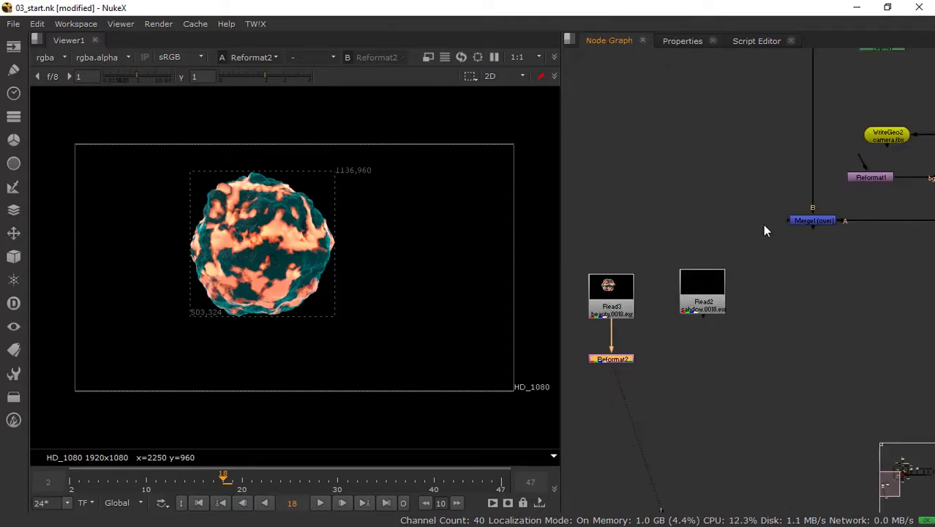
middle_drag(654, 363, 689, 307)
scroll(700, 298, up, 2)
middle_drag(638, 292, 671, 263)
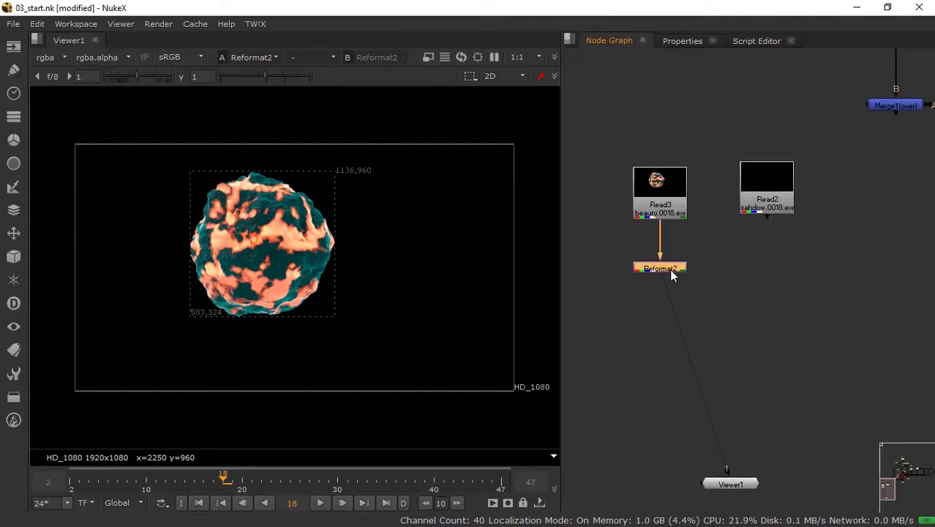
click(653, 258)
click(656, 265)
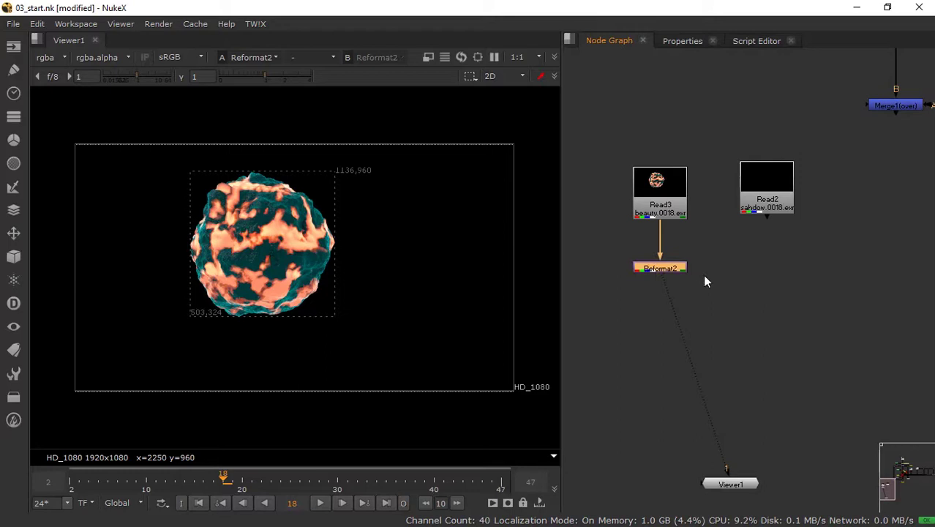
click(674, 213)
click(669, 269)
key(ctrl+v)
drag(769, 295, 782, 203)
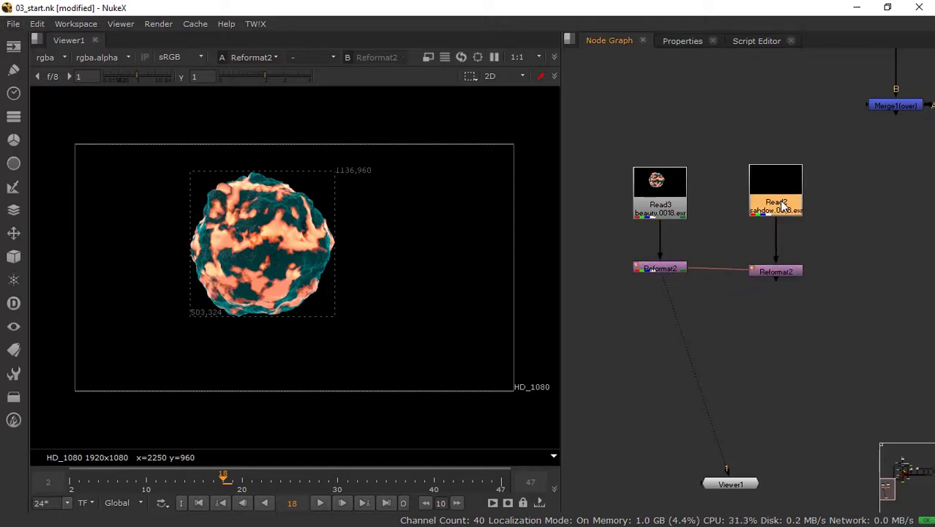
click(776, 271)
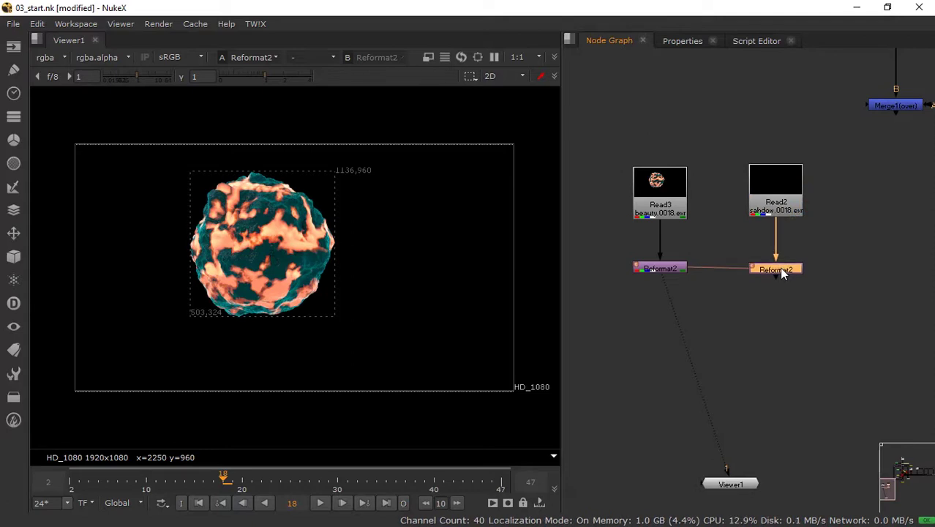
click(815, 314)
drag(782, 272, 788, 269)
click(809, 296)
Copy the LensDistortion node from the street footage tree and attach the copy beneath the beauty Reformat node
scroll(805, 289, down, 4)
middle_drag(931, 168, 758, 354)
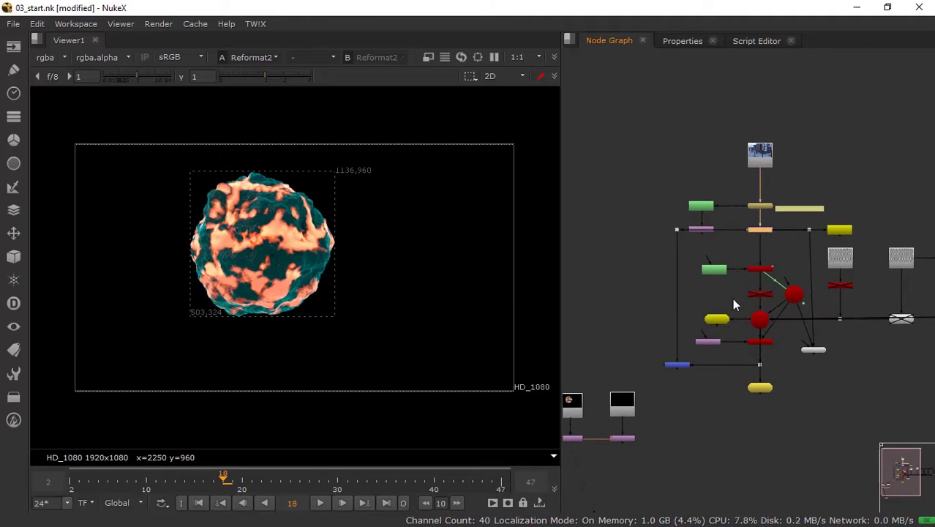
scroll(728, 274, down, 2)
scroll(701, 312, up, 5)
key(ctrl+v)
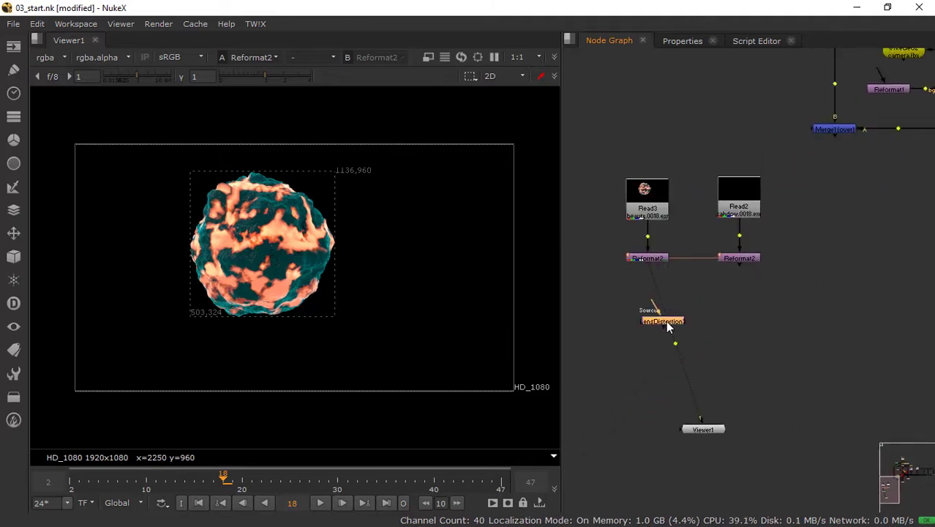
scroll(691, 312, up, 3)
drag(657, 327, 638, 314)
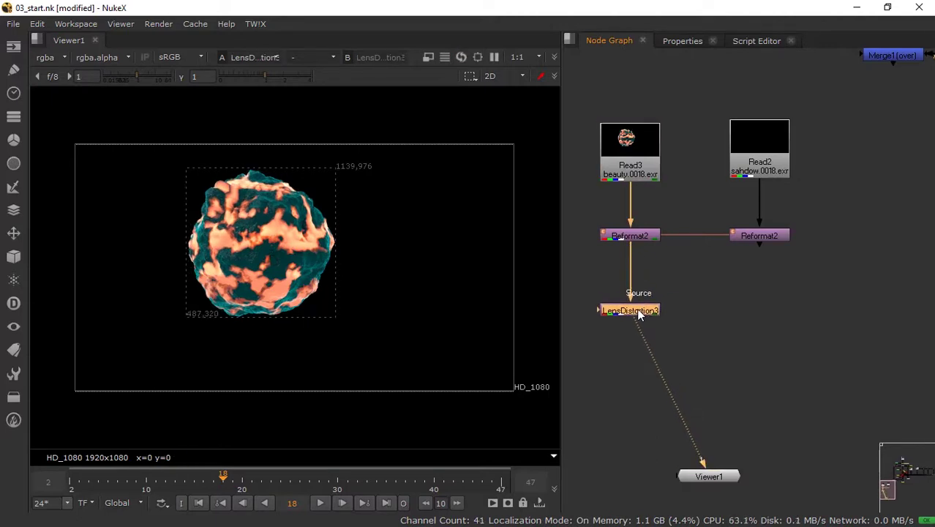
Turn off Undistort on the LensDistortion node in the beauty branch
double_click(638, 315)
click(669, 238)
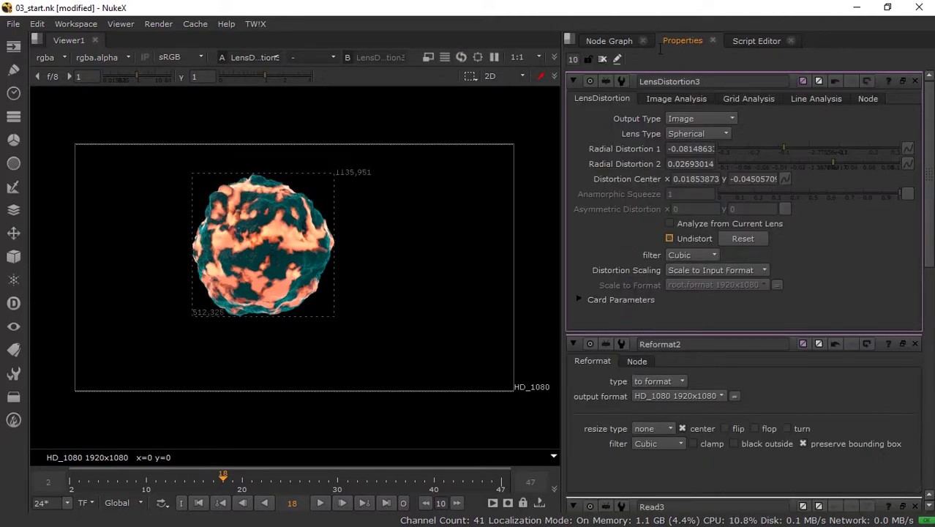
click(619, 44)
Clone the beauty LensDistortion node, connect the clone to the shadow Reformat, and align it in the shadow branch
middle_drag(636, 312, 689, 316)
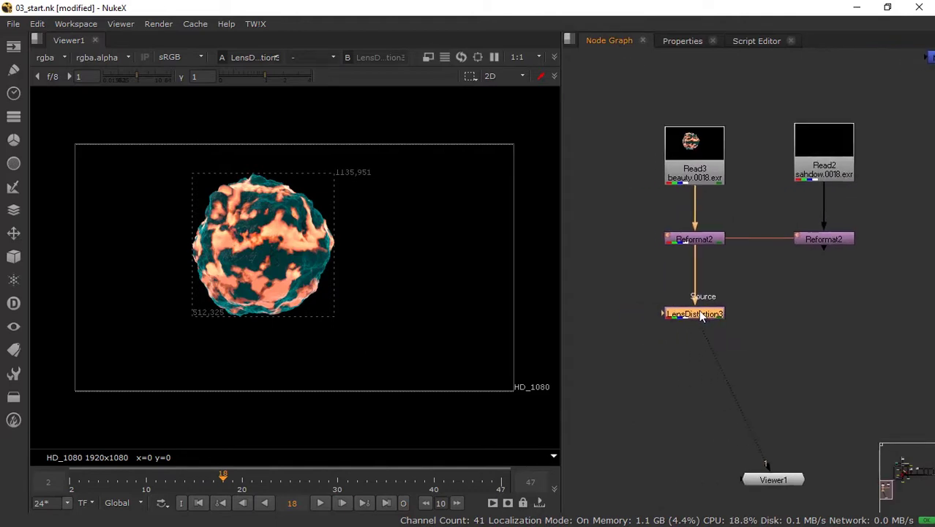
key(alt+c)
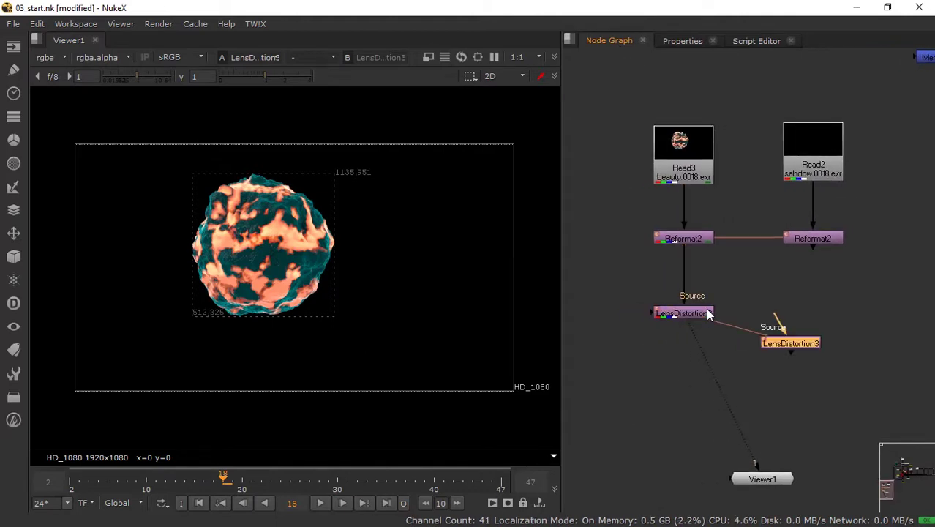
mouse_move(780, 322)
mouse_down()
mouse_move(813, 248)
mouse_move(812, 328)
mouse_move(783, 313)
mouse_move(808, 245)
mouse_up()
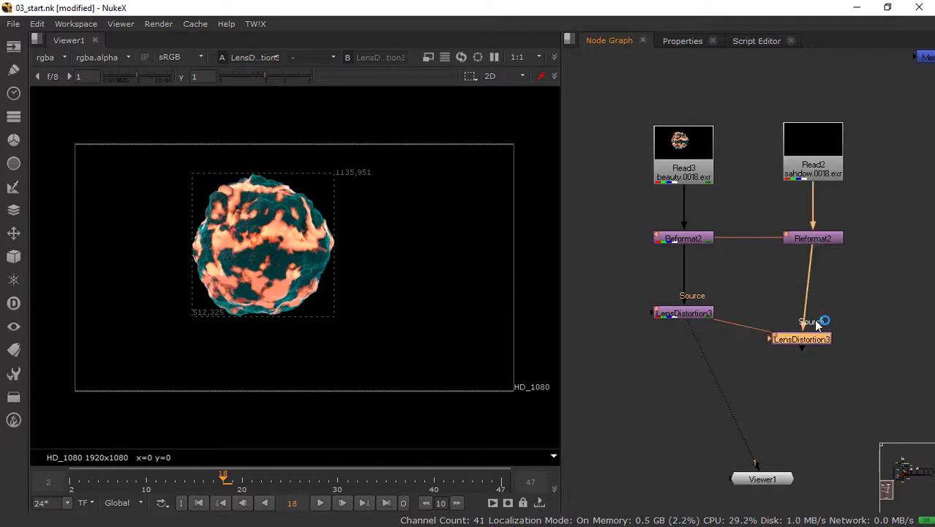
mouse_move(804, 346)
mouse_down()
mouse_move(822, 306)
mouse_move(827, 317)
mouse_up()
Merge the distorted shadow branch as input A over the beauty branch as input B, routing the beauty connection through an elbow dot
scroll(816, 343, down, 4)
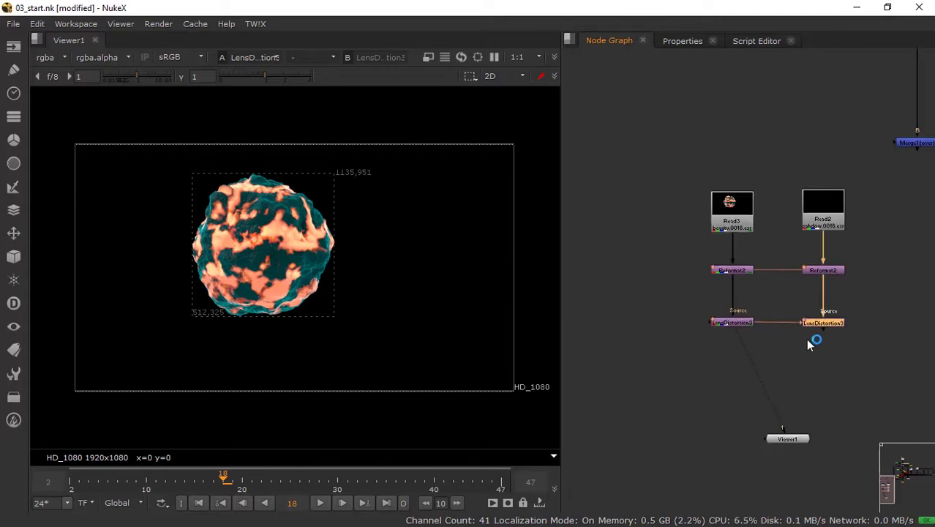
key(m)
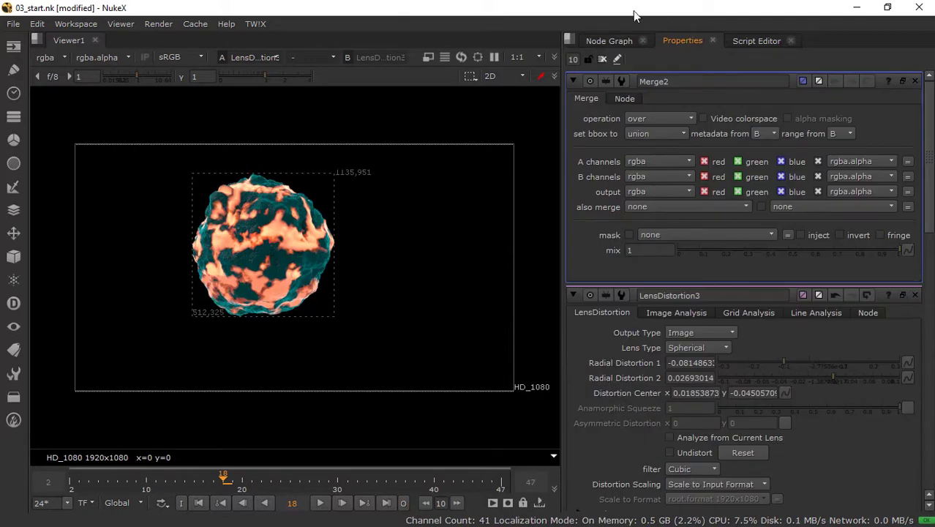
click(607, 40)
drag(892, 323, 833, 363)
drag(737, 324, 736, 322)
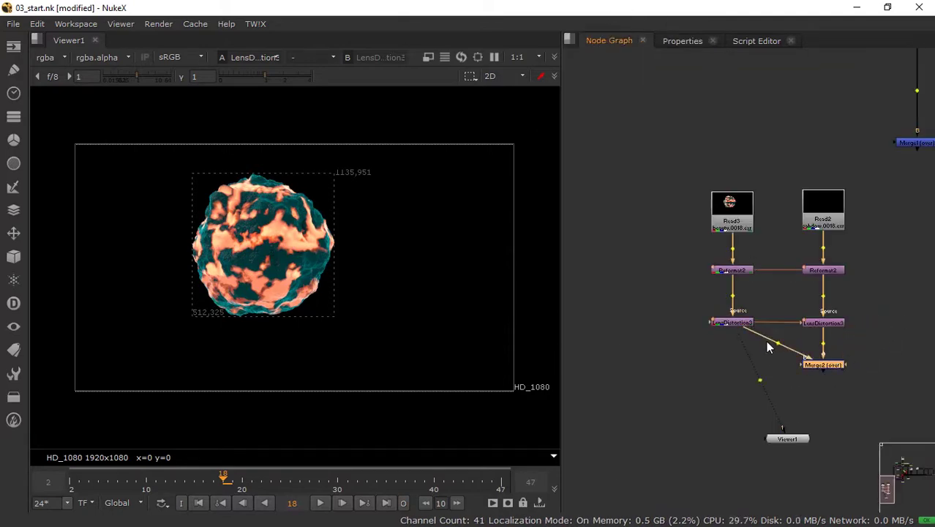
ctrl+drag(777, 344, 733, 363)
click(868, 378)
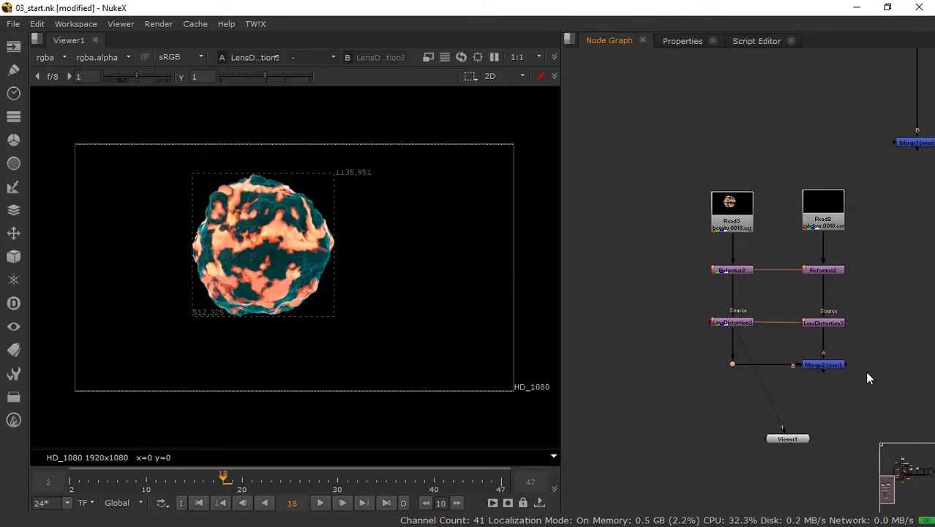
Add a second Merge with the beauty and shadow merge as input A and the node directly below the street footage as input B
key(m)
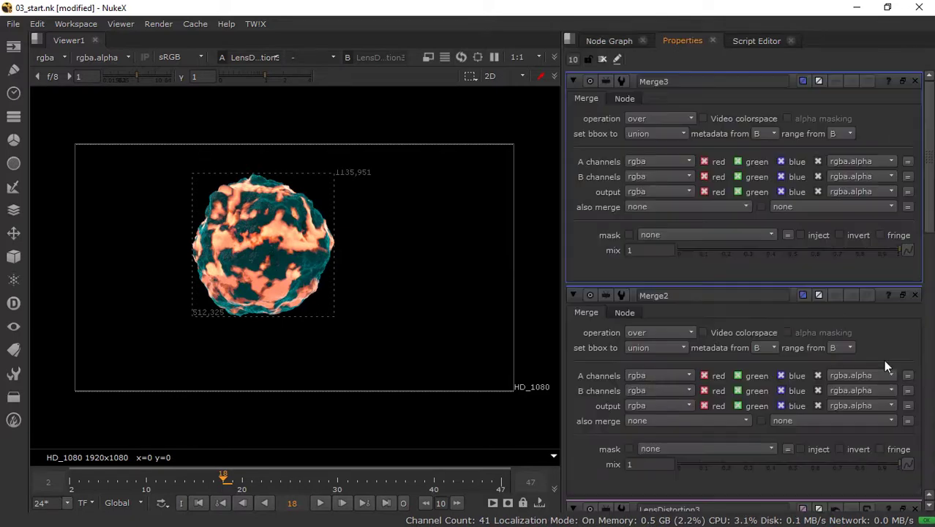
click(618, 40)
scroll(789, 295, up, 1)
middle_drag(789, 295, 616, 257)
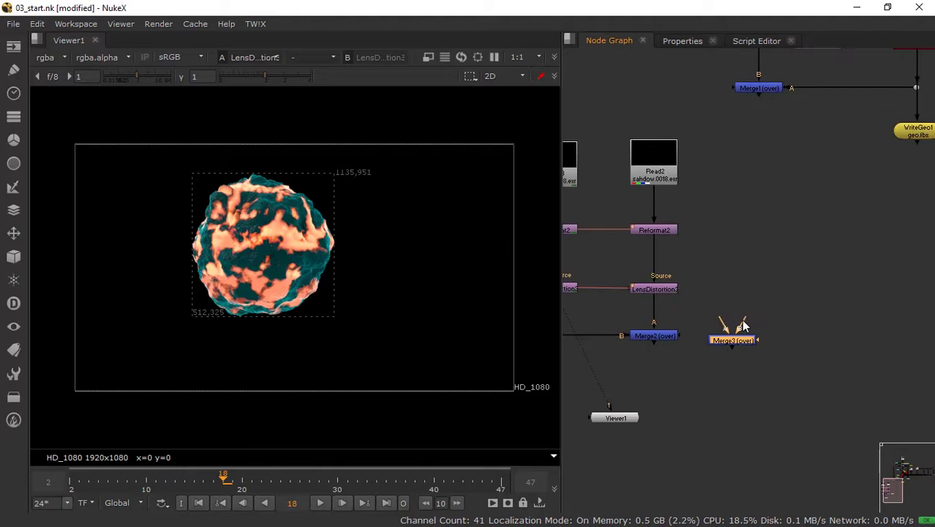
drag(742, 322, 676, 338)
drag(740, 330, 808, 207)
scroll(820, 226, down, 4)
middle_drag(719, 323, 781, 166)
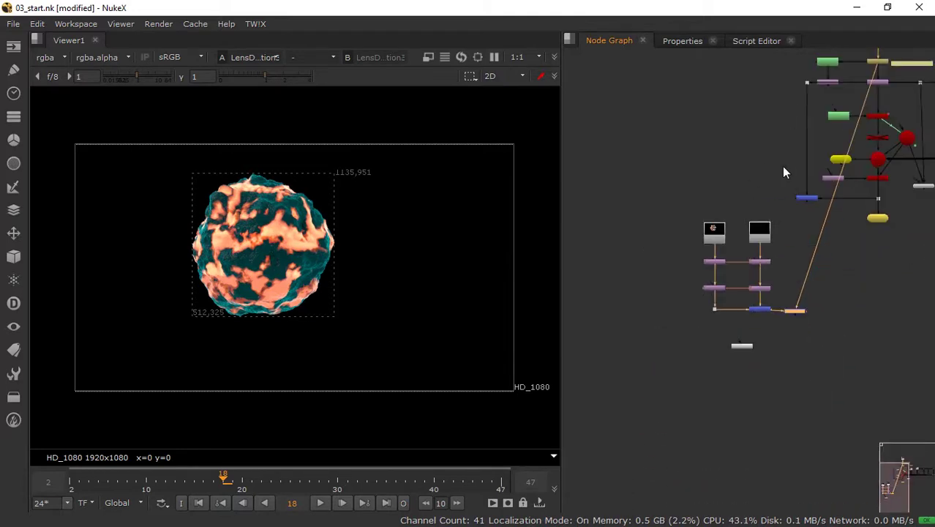
Align the new Merge beneath the street footage column and view its composite, moving the Viewer node nearer to it
scroll(736, 228, up, 4)
middle_drag(869, 400, 825, 335)
scroll(708, 335, down, 3)
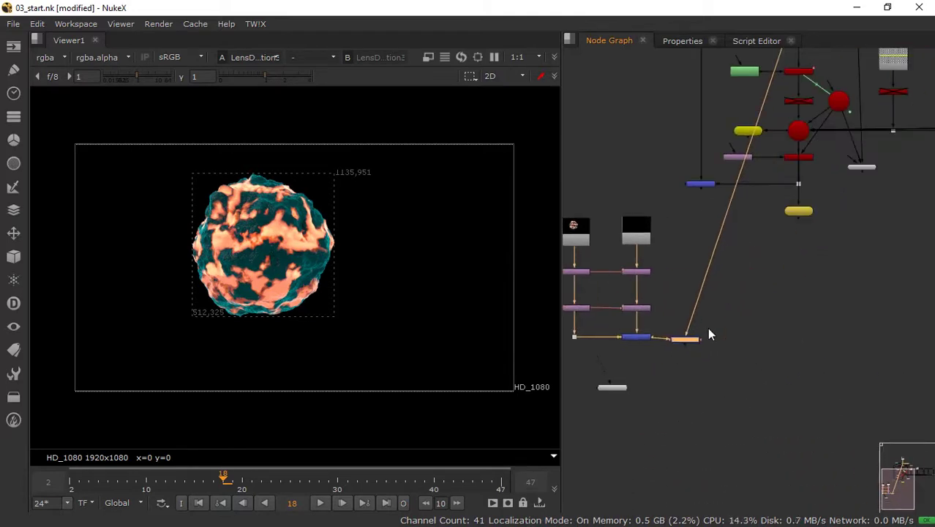
drag(689, 342, 804, 337)
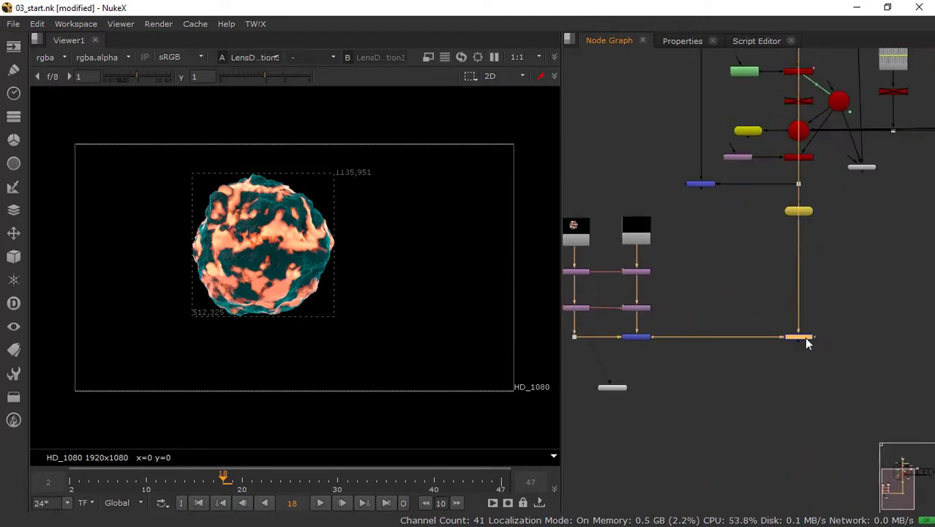
key(1)
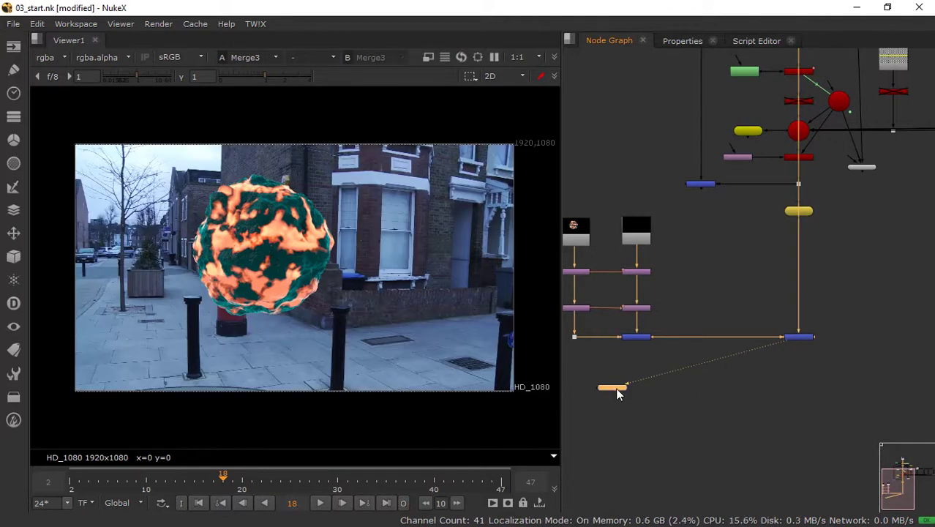
drag(617, 394, 740, 413)
Toggle the cloned LensDistortion nodes off and on to compare the composite with and without lens distortion
scroll(675, 357, up, 2)
middle_drag(585, 329, 871, 346)
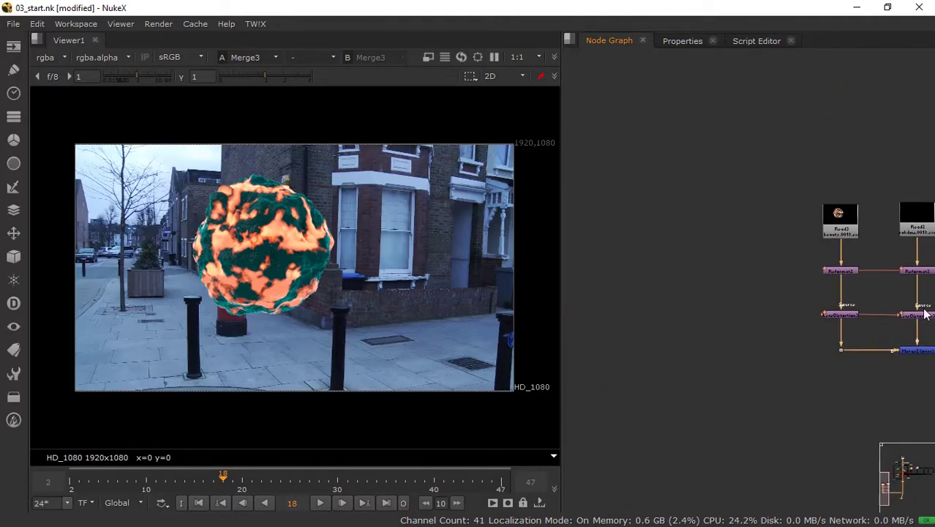
middle_drag(823, 298, 716, 312)
click(729, 326)
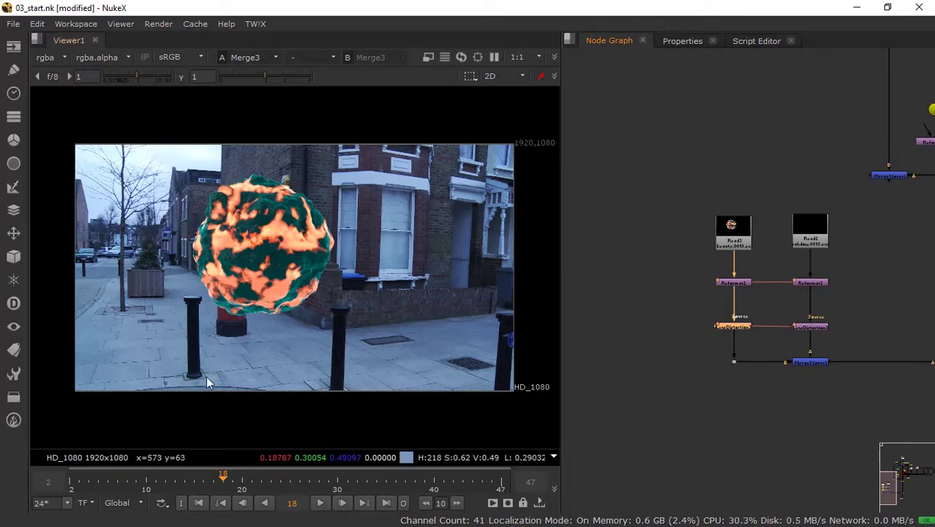
key(d)
key(d)
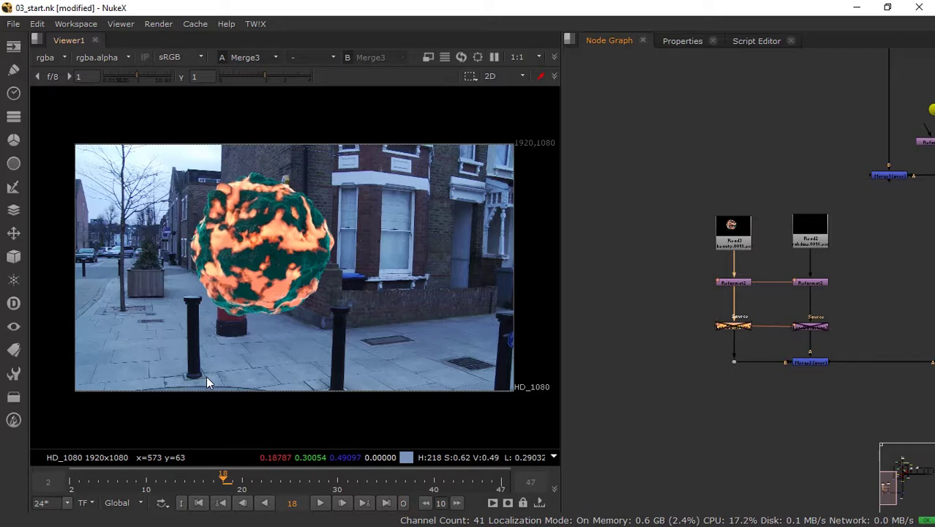
click(826, 327)
drag(853, 303, 702, 338)
key(d)
key(d)
key(d)
key(d)
key(d)
key(d)
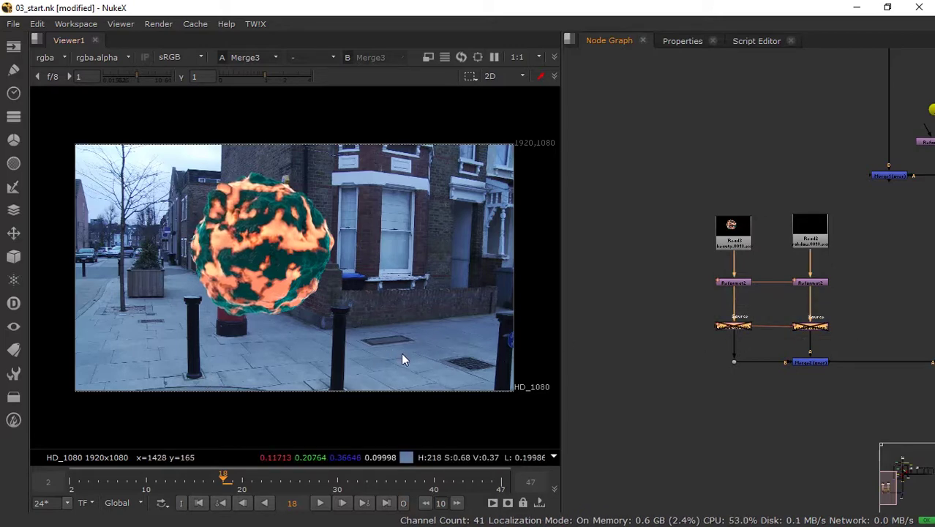
Move the beauty and shadow Read nodes up together to make room above their Reformat nodes
scroll(881, 320, down, 3)
middle_drag(825, 329, 706, 371)
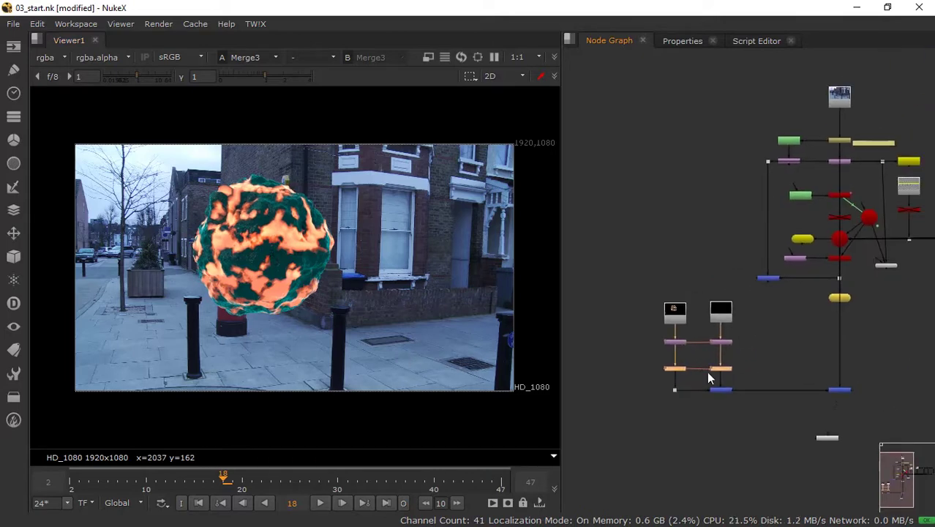
scroll(708, 366, up, 3)
click(905, 400)
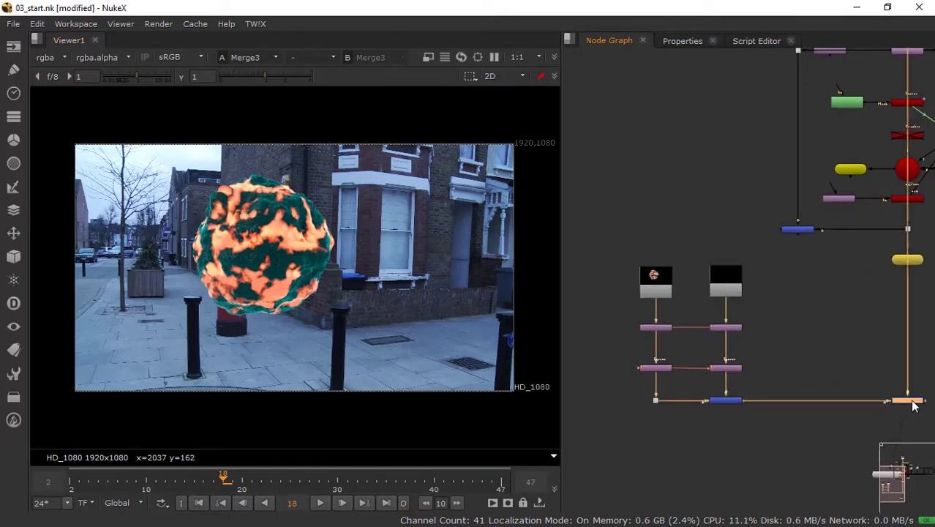
click(616, 235)
drag(616, 235, 727, 250)
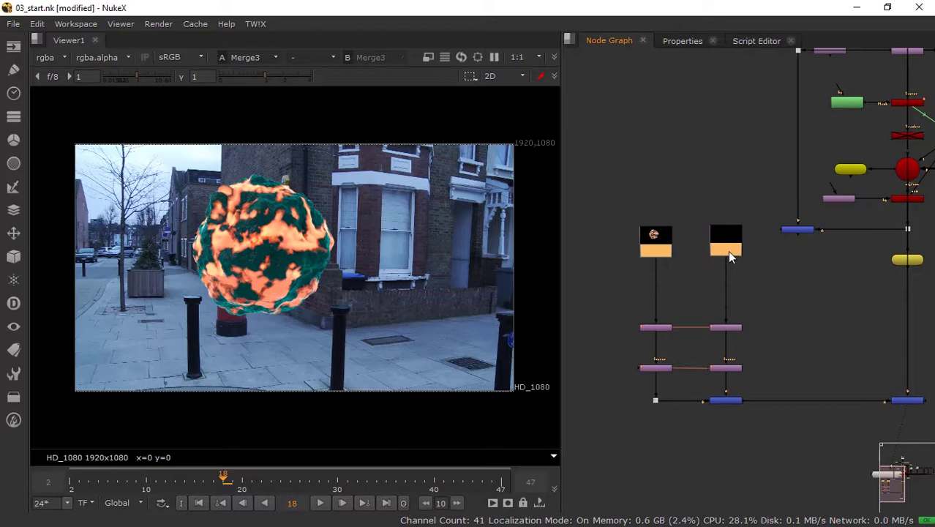
click(757, 289)
Add a Shuffle node beside the beauty Read, feed it from that Read, and turn on its postage stamp
scroll(757, 289, down, 2)
middle_drag(700, 272, 758, 323)
alt+middle_drag(758, 324, 769, 305)
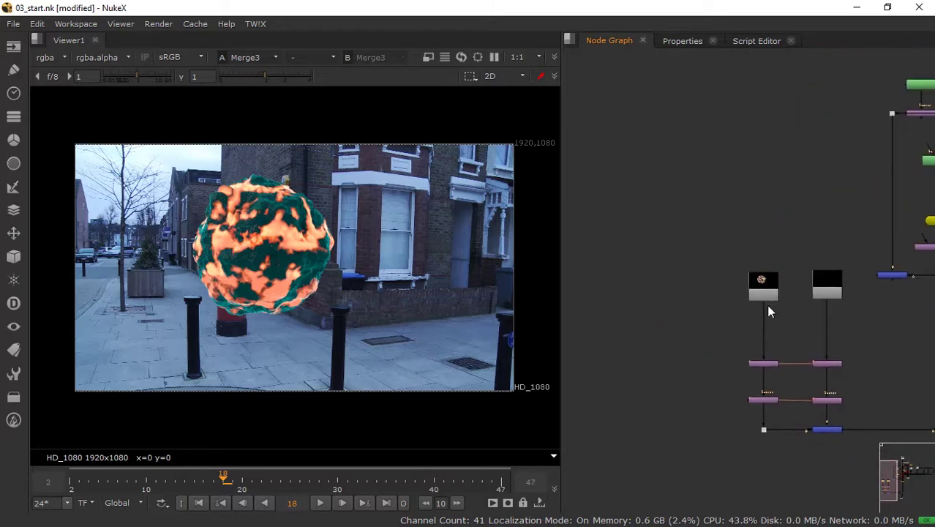
key(Tab)
text(sufl)
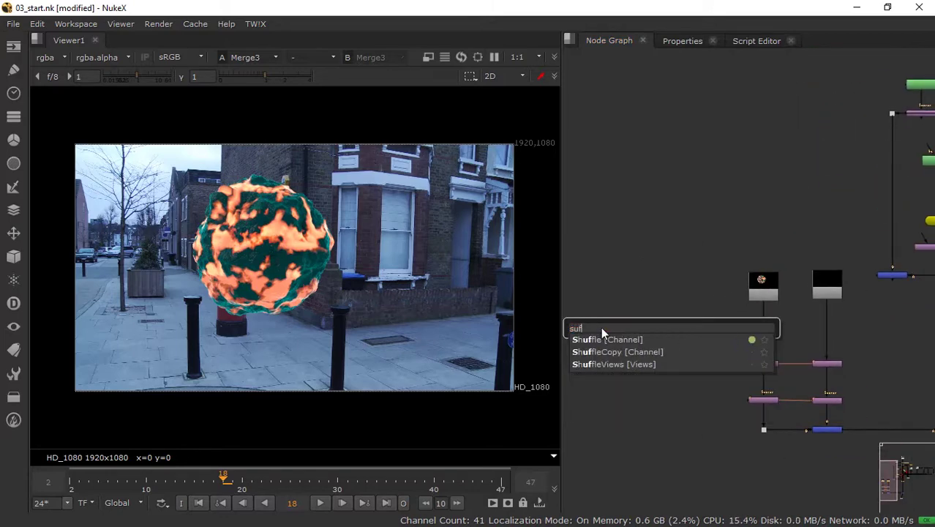
key(Return)
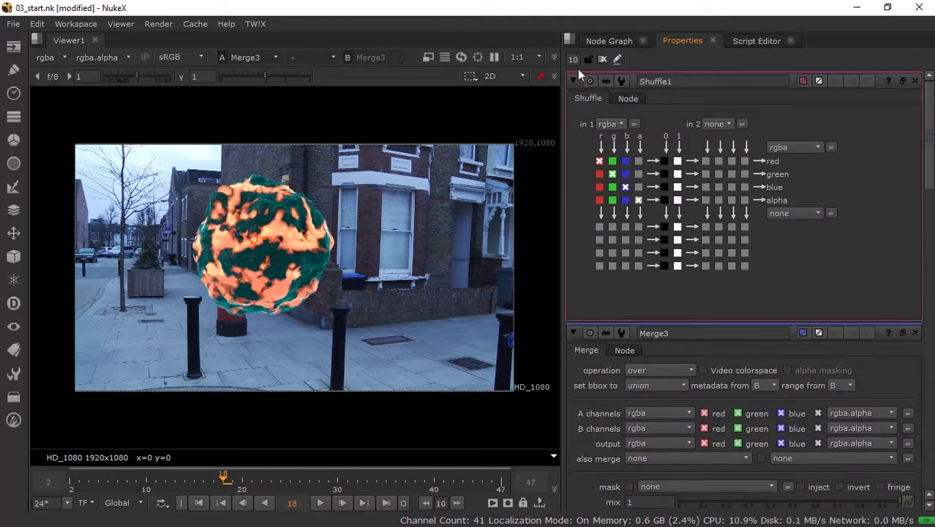
click(606, 42)
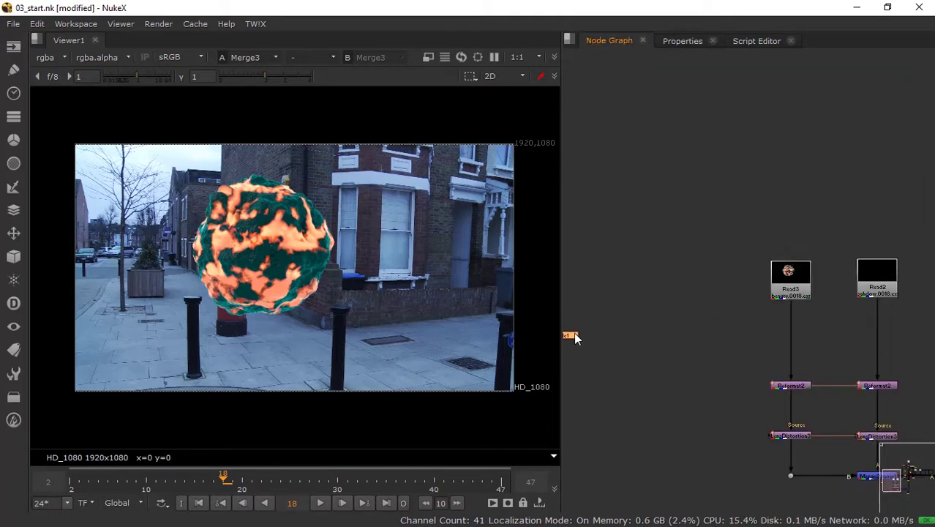
drag(575, 337, 659, 335)
drag(769, 289, 693, 283)
key(alt+p)
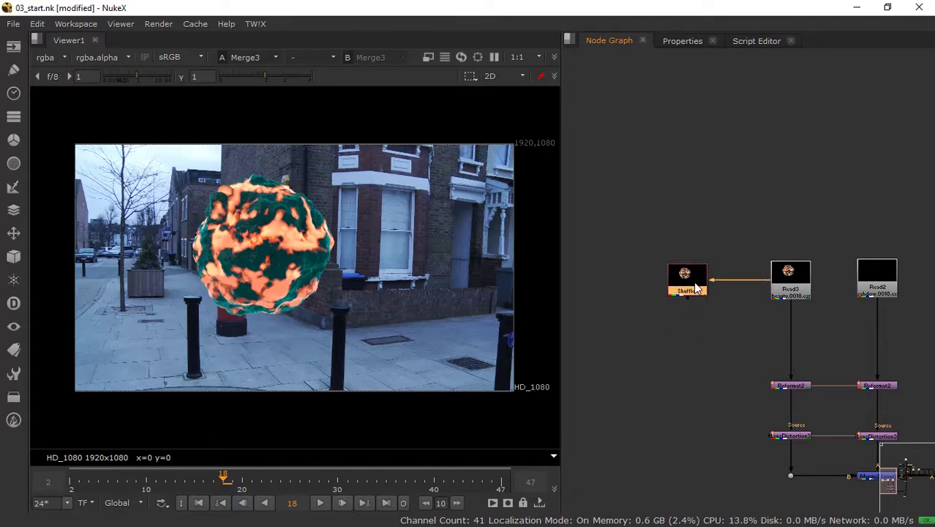
View the Shuffle node beside the beauty Read and set its first input layer to all_emission
key(1)
double_click(695, 288)
click(612, 125)
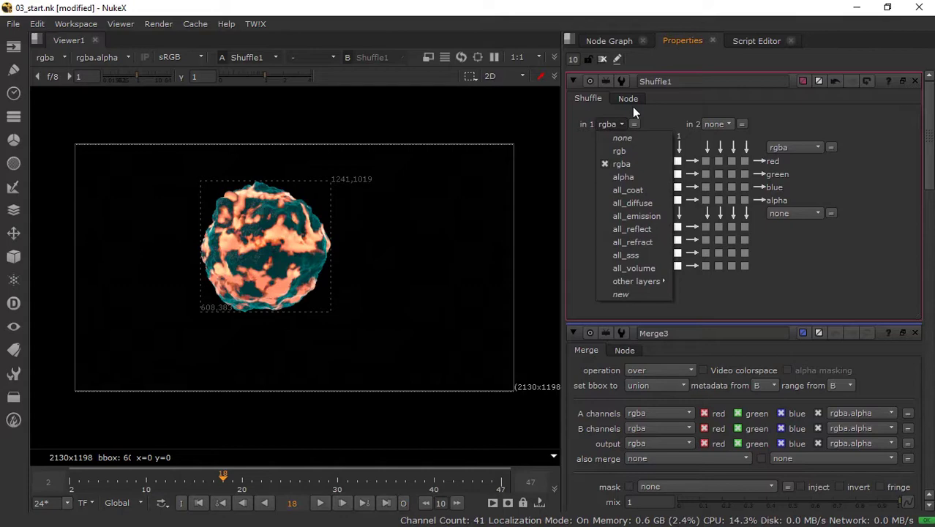
click(635, 216)
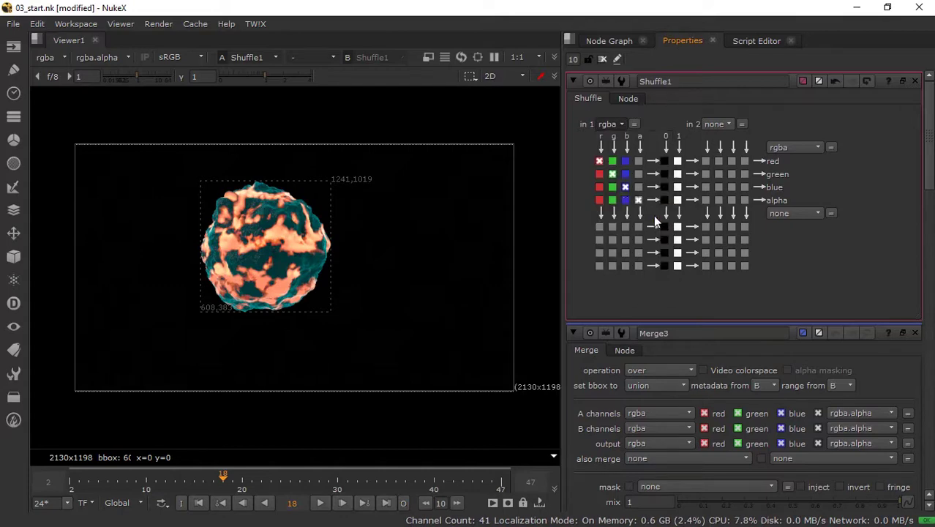
click(614, 42)
Add a Merge node fed by the emission Shuffle and set its operation to plus
drag(687, 287, 691, 287)
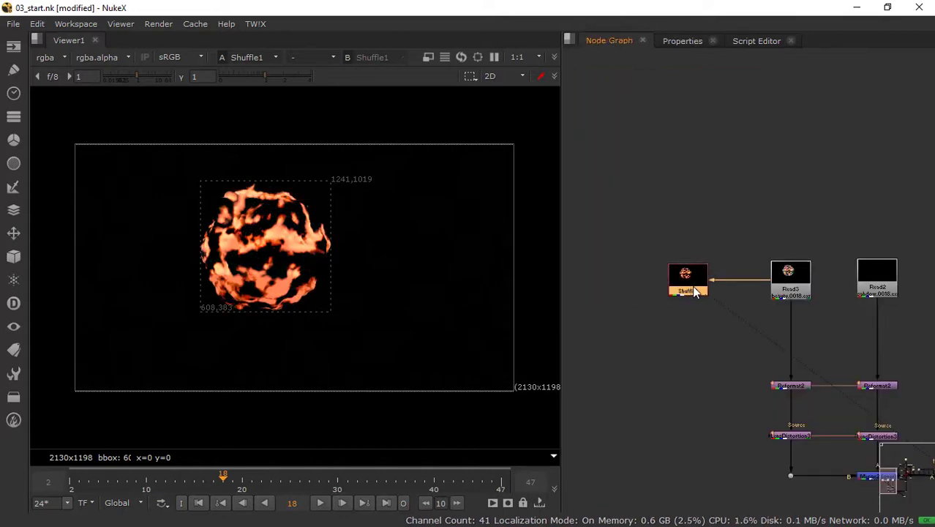
key(m)
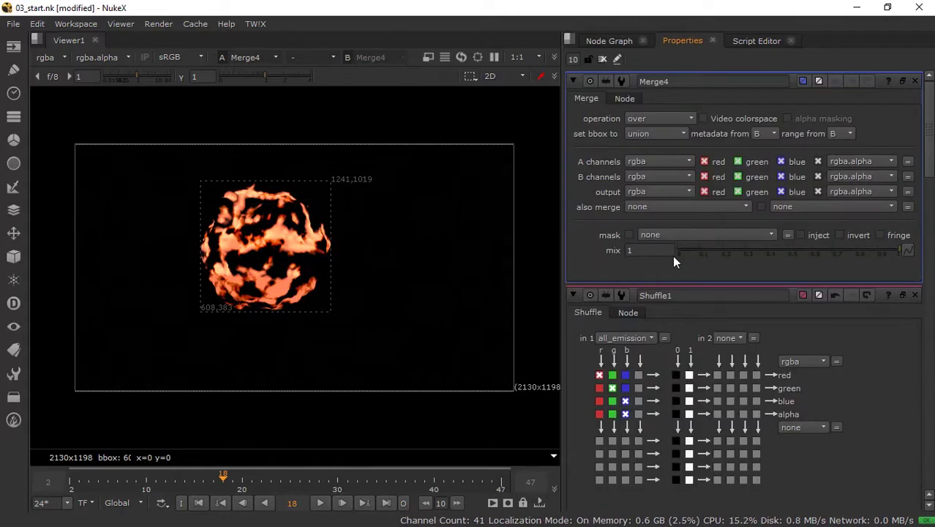
click(636, 117)
click(658, 319)
click(610, 41)
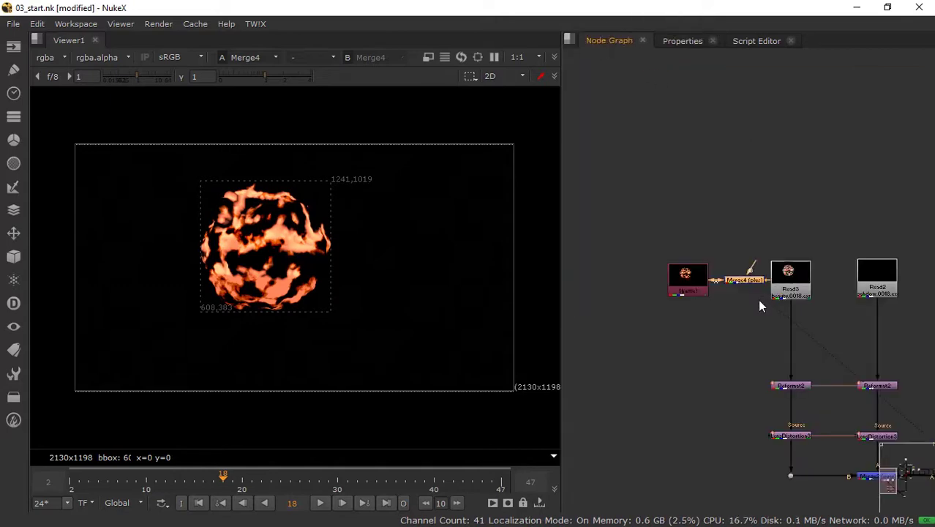
Insert the plus Merge between the beauty Read and its Reformat, squaring off the emission connection with a Dot
drag(744, 280, 787, 328)
ctrl+drag(744, 304, 689, 327)
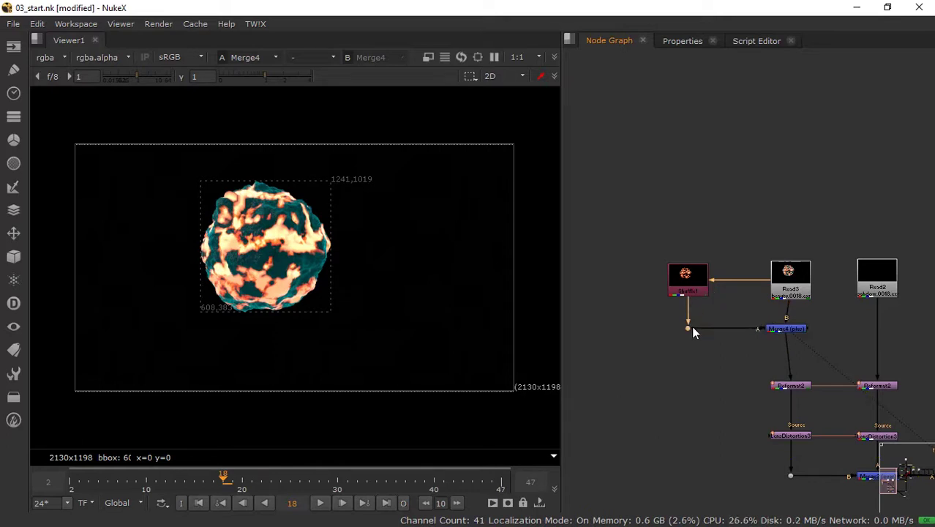
drag(787, 334, 792, 334)
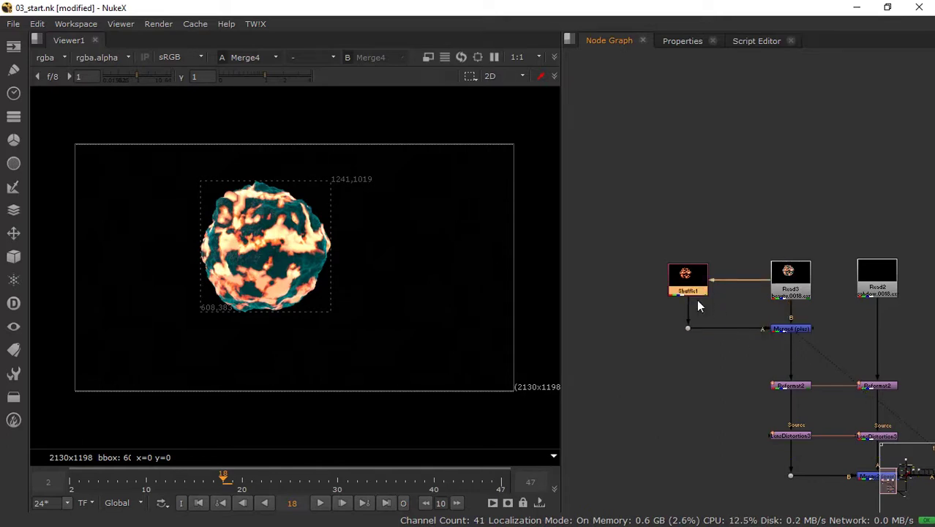
Add a Glow node between the emission Shuffle and its Dot, and view the Glow and plus Merge results
key(Tab)
text(gloz)
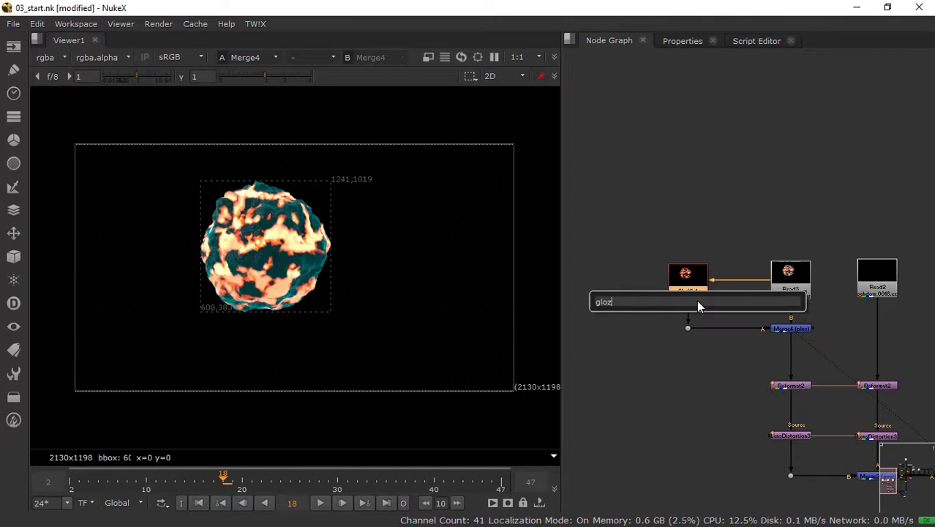
key(BackSpace)
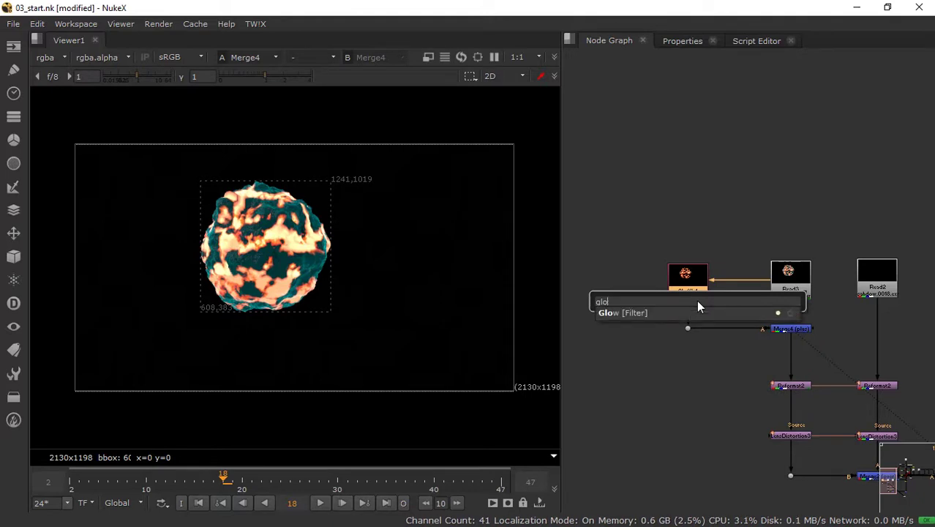
click(680, 313)
click(612, 45)
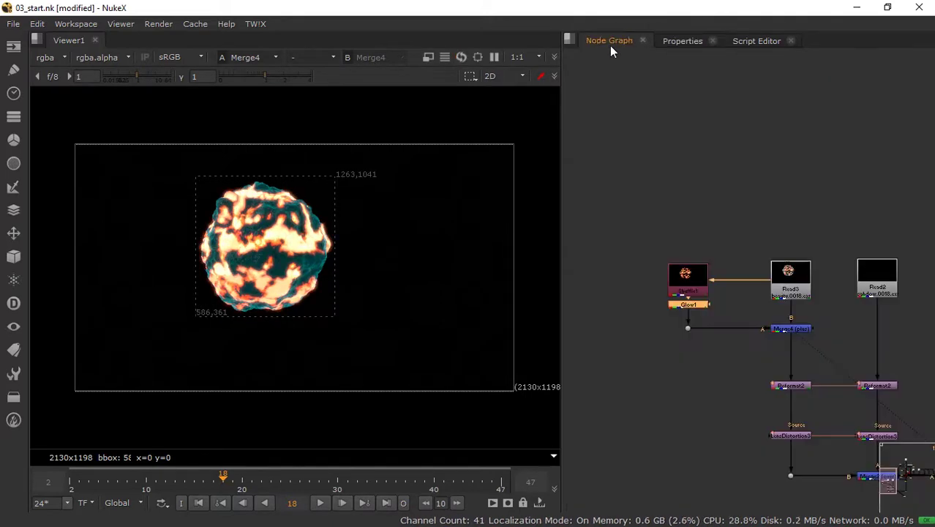
drag(693, 304, 693, 309)
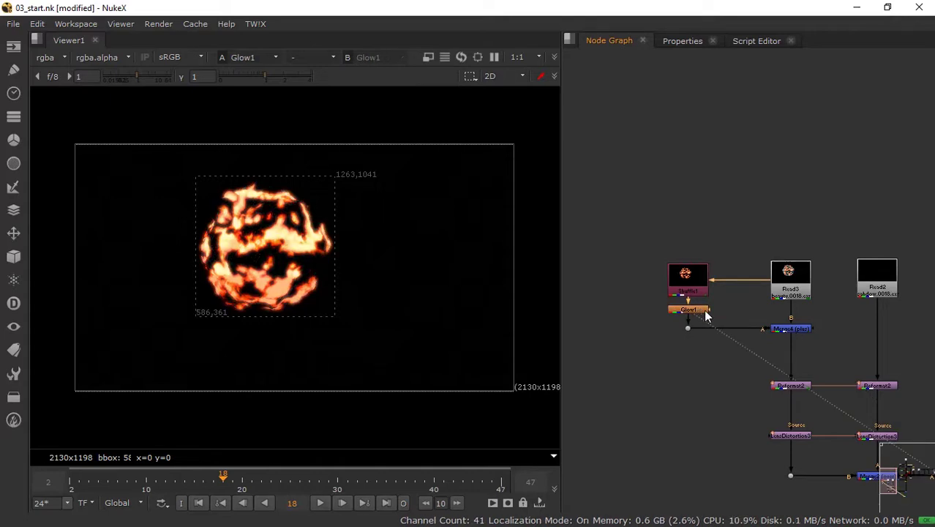
click(788, 330)
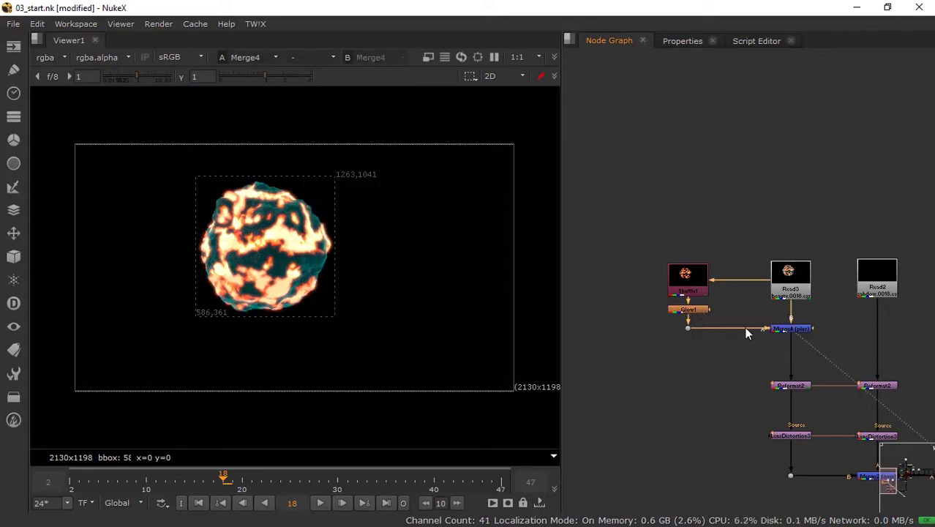
Increase the Glow node's size to 26
double_click(680, 311)
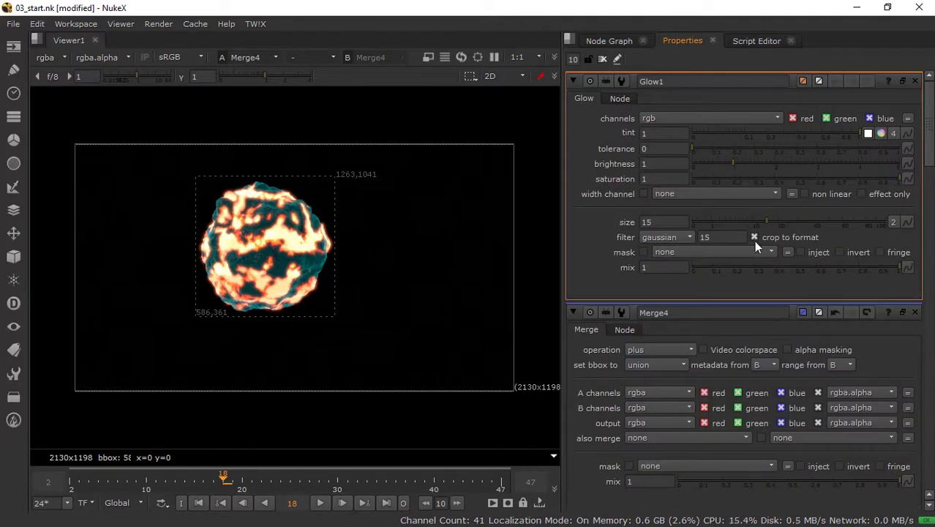
drag(767, 221, 788, 221)
scroll(198, 223, up, 4)
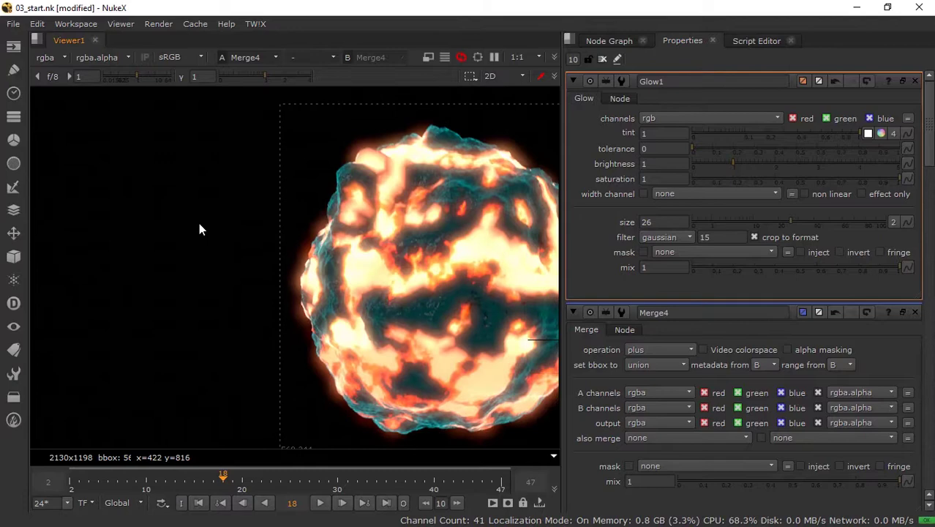
View the final Merge beneath the street footage and examine the glowing sphere over the plate
click(608, 41)
scroll(556, 150, up, 3)
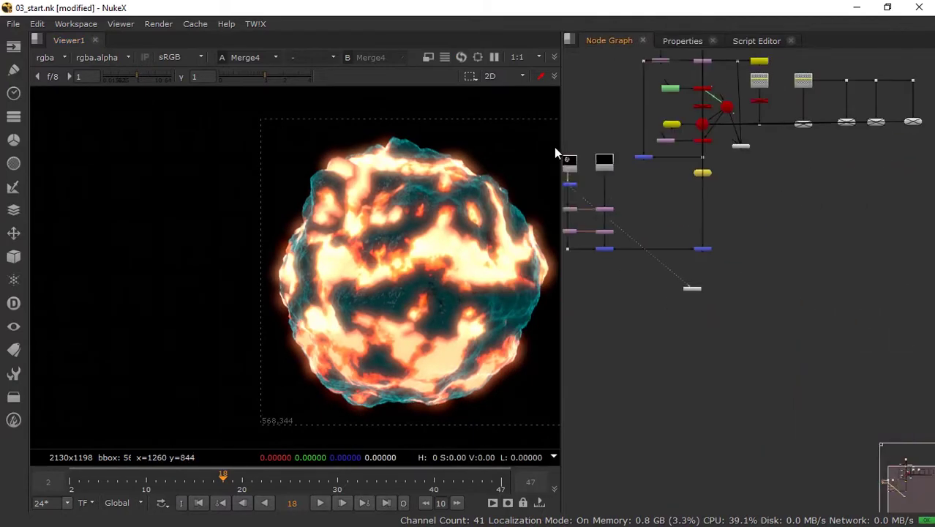
scroll(684, 245, up, 2)
click(692, 243)
key(1)
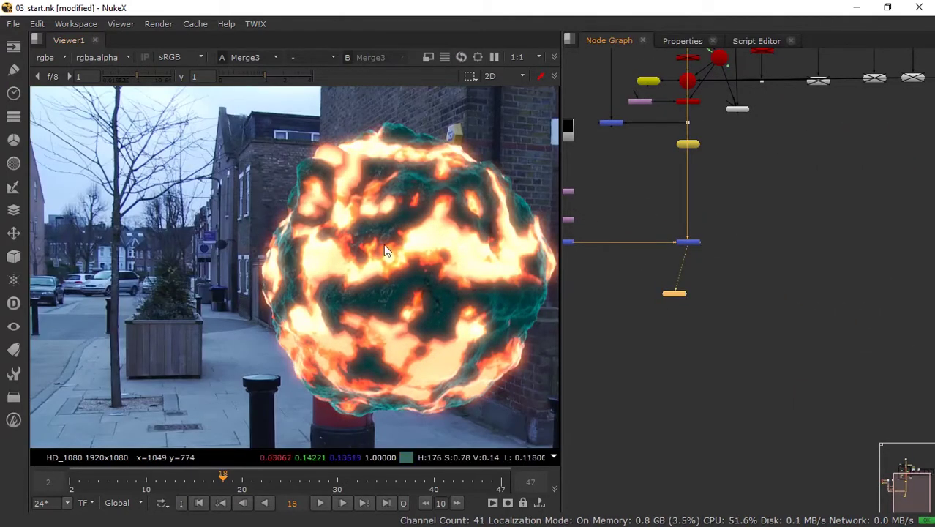
scroll(351, 259, down, 4)
scroll(410, 241, up, 5)
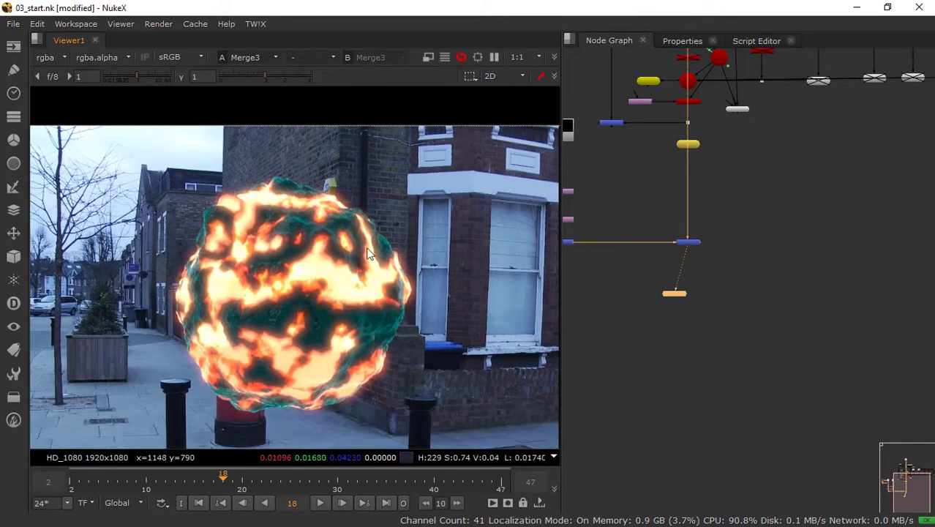
scroll(409, 242, down, 5)
click(768, 248)
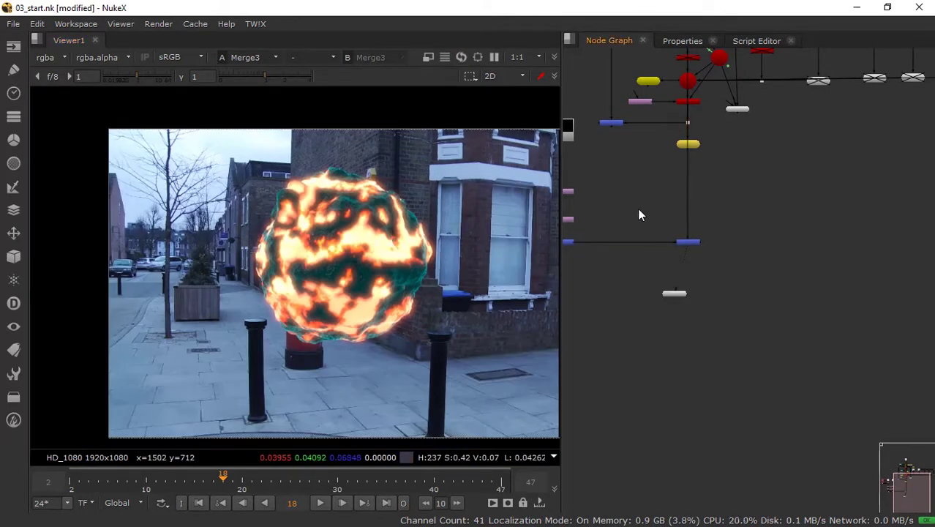
Set the Glow node's size to 31.5 on the emission branch
scroll(640, 211, up, 6)
scroll(765, 256, down, 6)
middle_drag(693, 257, 788, 325)
scroll(716, 254, up, 3)
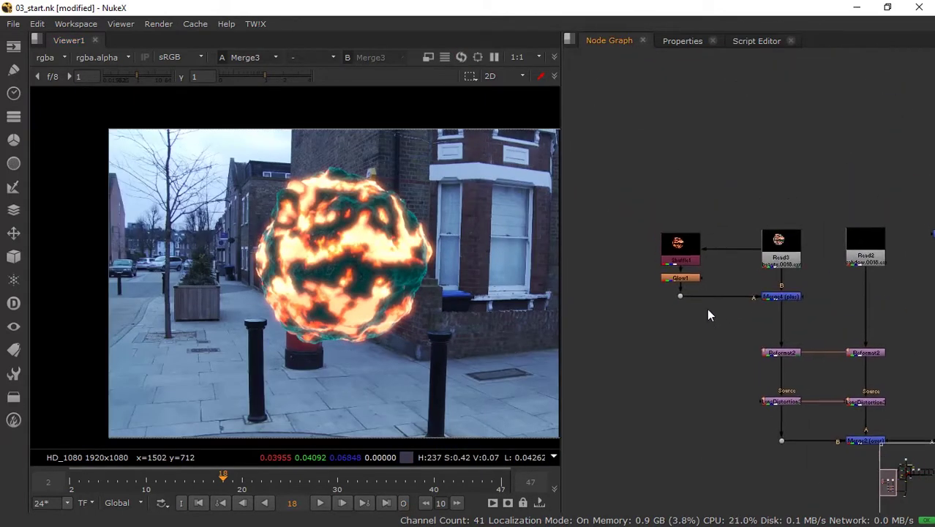
scroll(728, 306, up, 2)
double_click(651, 272)
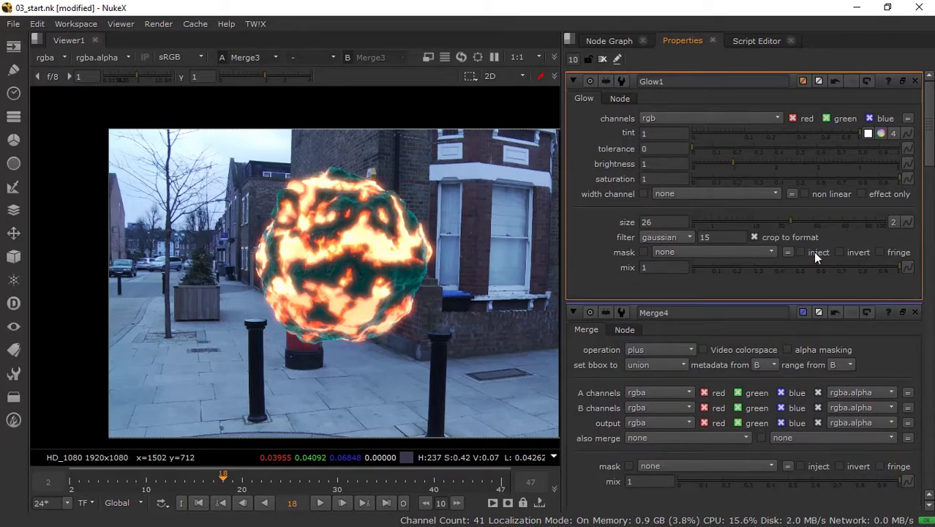
drag(791, 223, 800, 222)
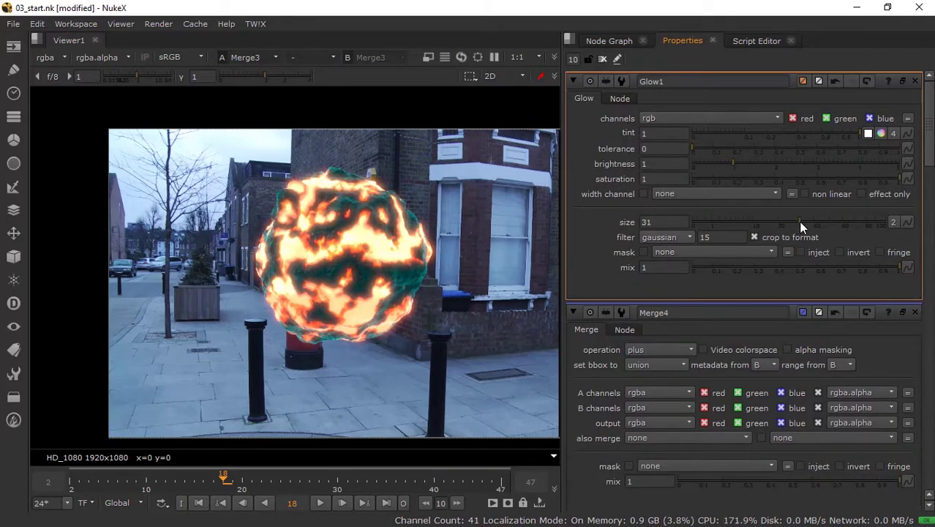
click(609, 41)
Add a second, unconnected Shuffle node near the emission branch
scroll(714, 278, down, 4)
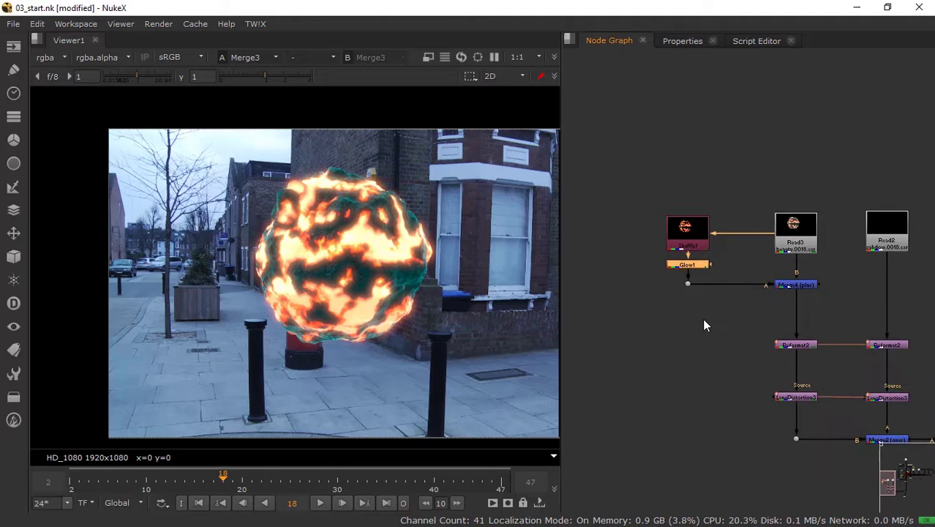
key(Tab)
text(shufff)
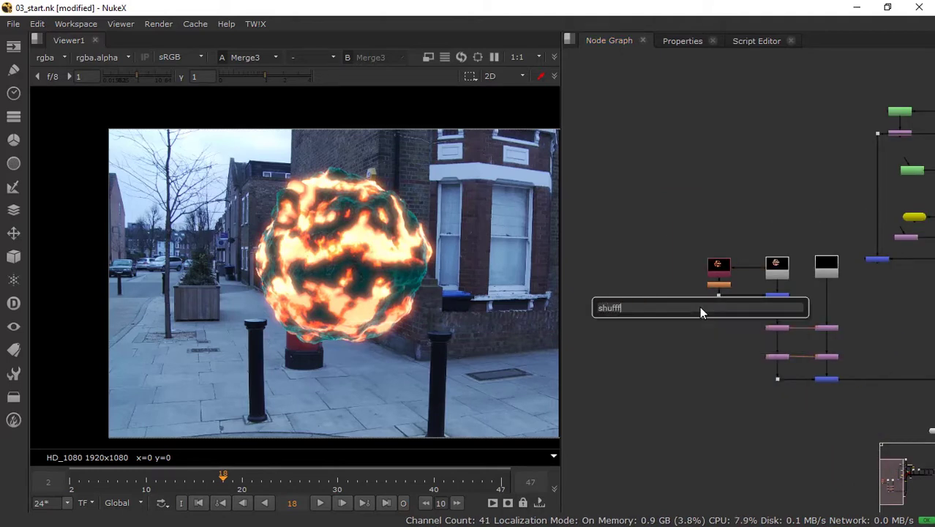
key(BackSpace)
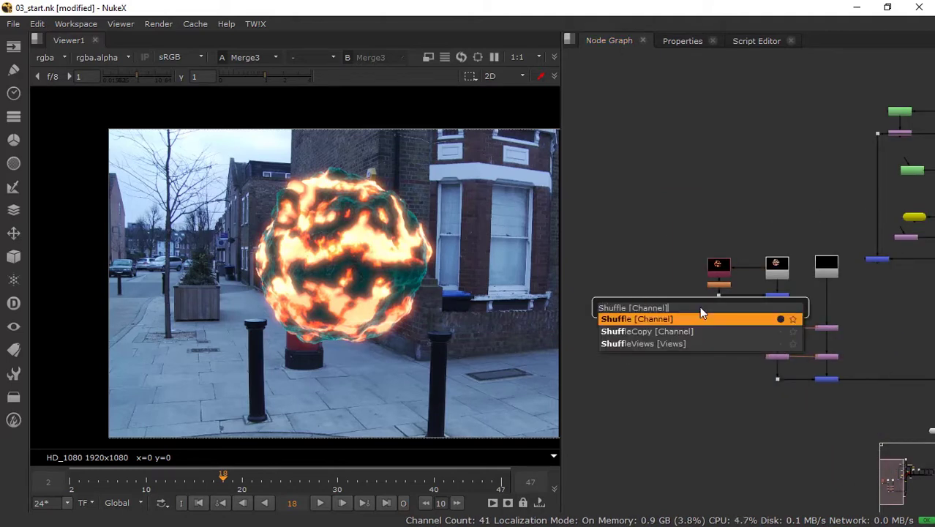
key(Return)
click(621, 125)
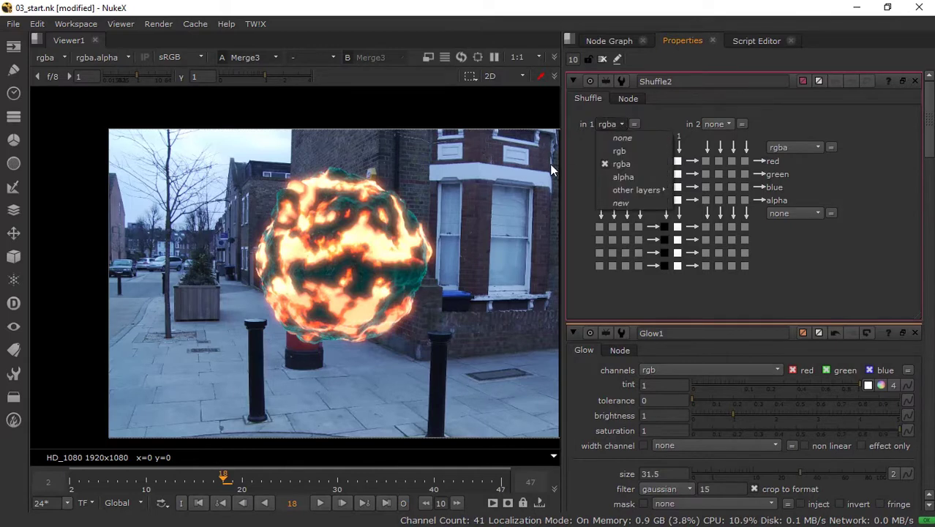
click(610, 41)
Feed the new Shuffle from the beauty Read, turn on its postage stamp, and align it beside the emission Shuffle
scroll(747, 251, up, 2)
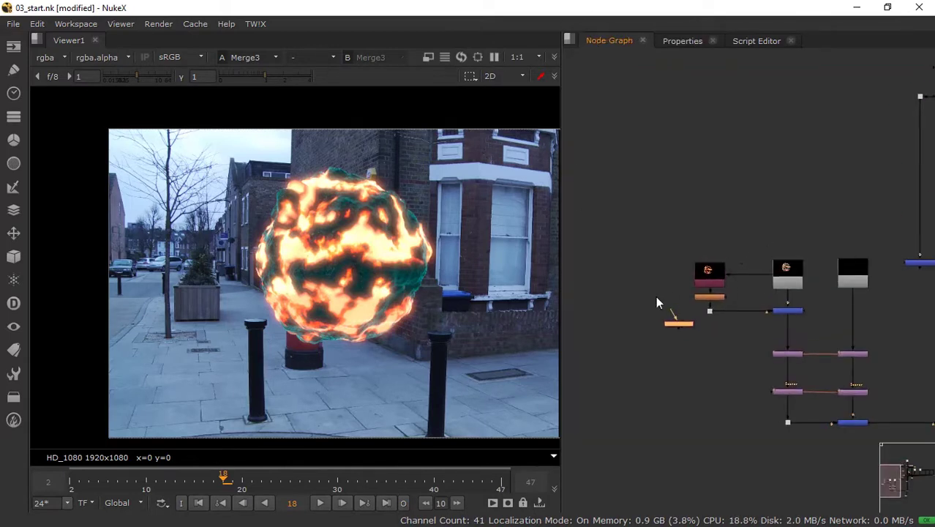
drag(674, 316, 787, 268)
drag(685, 327, 661, 285)
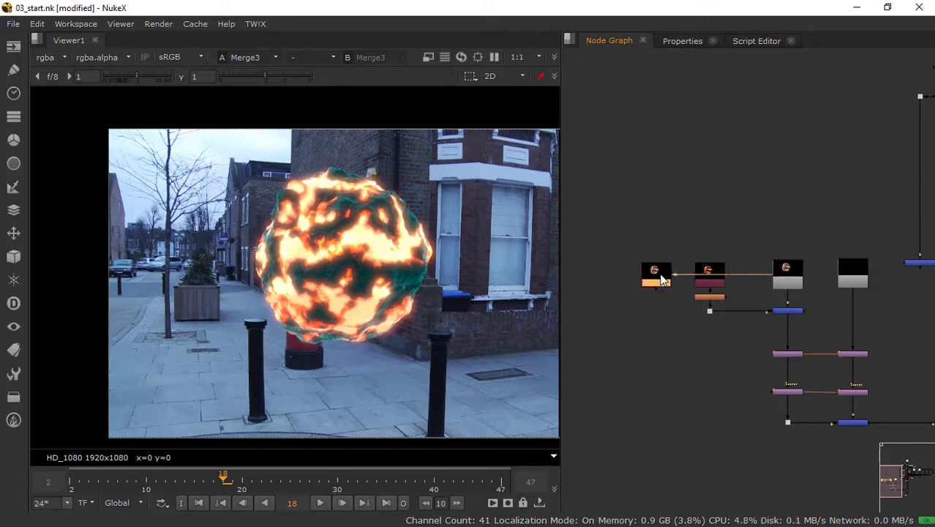
View the second Shuffle and set its first input layer to all_reflect
key(1)
double_click(661, 280)
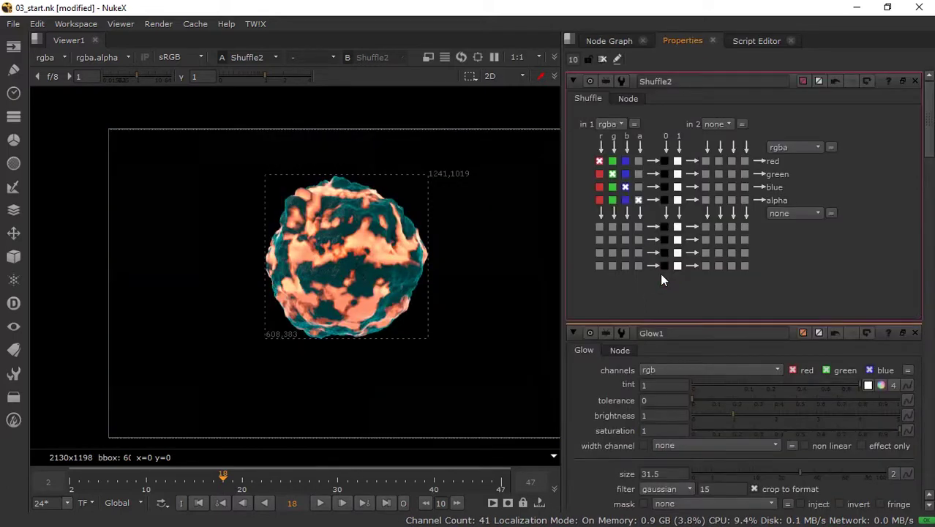
click(609, 125)
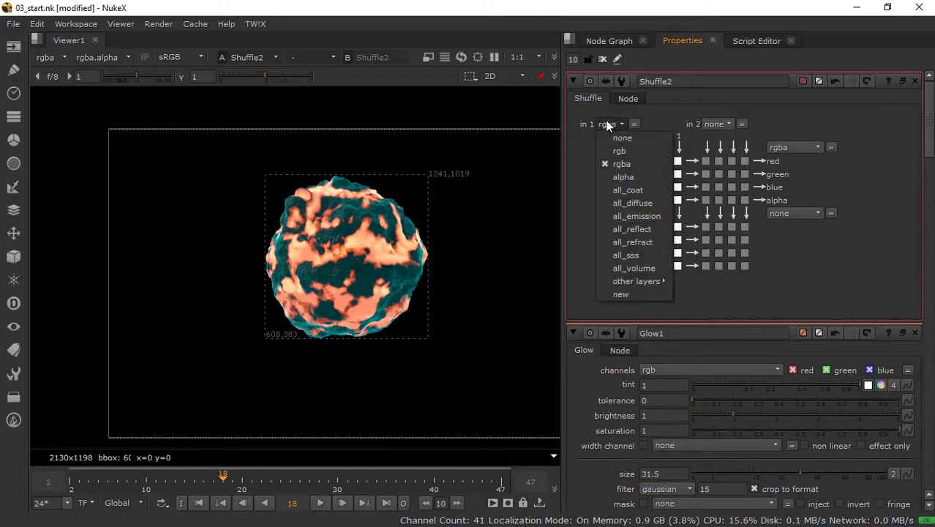
click(655, 228)
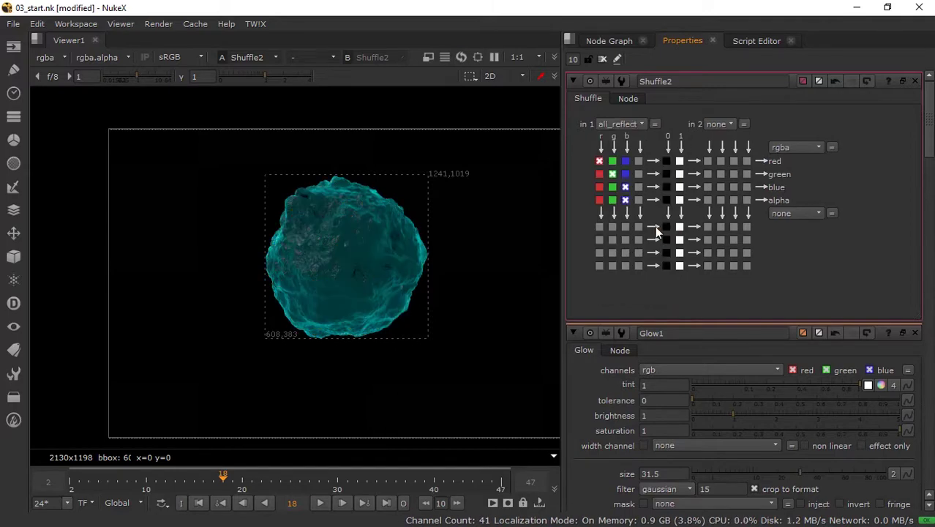
click(597, 41)
Add a Merge with its A input from the reflection Shuffle, insert it below the emission Merge, and route the connection through a Dot
scroll(670, 291, up, 2)
click(664, 270)
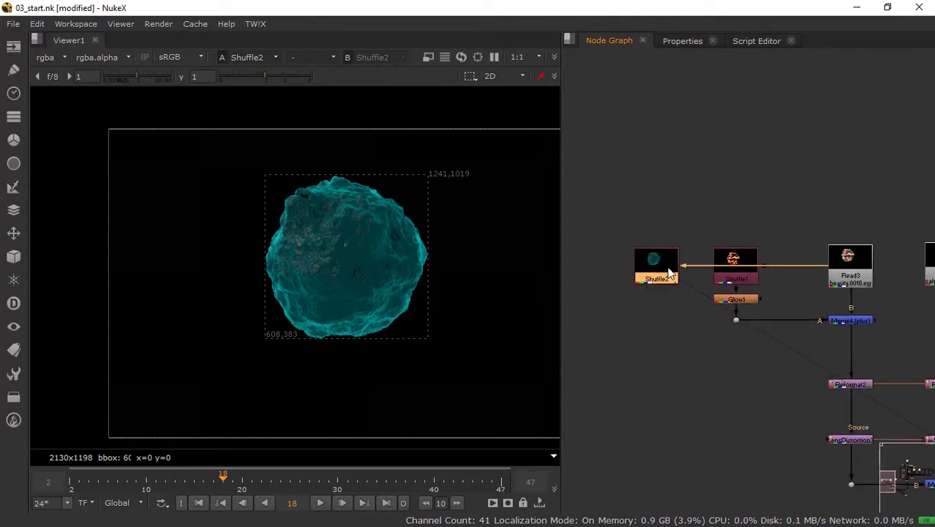
click(669, 352)
click(654, 275)
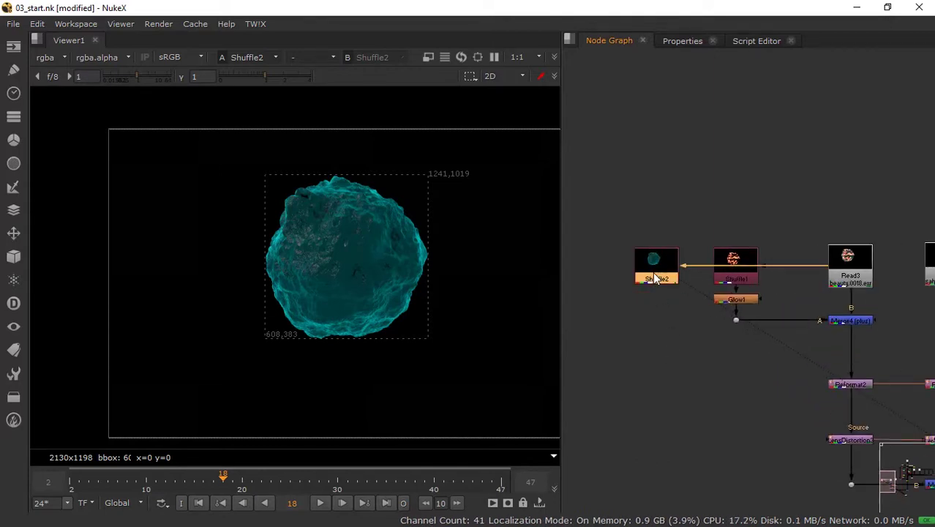
click(673, 325)
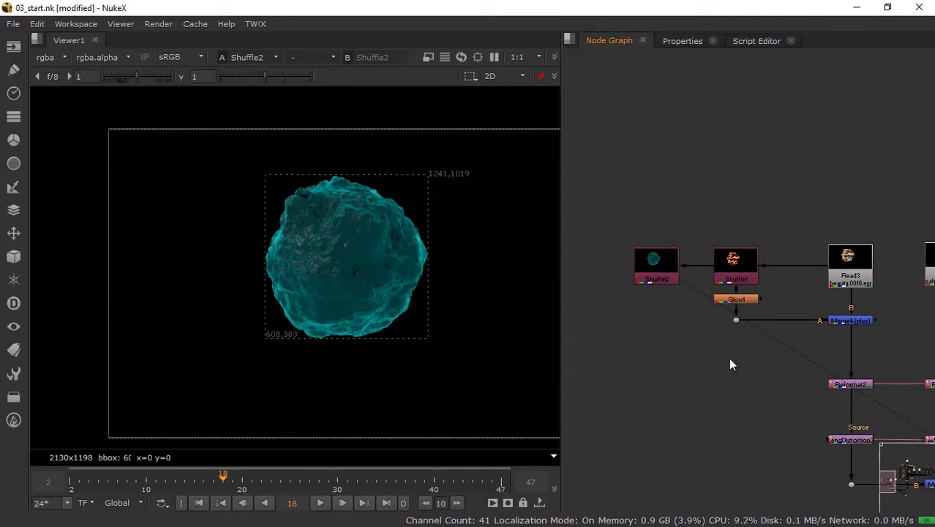
key(m)
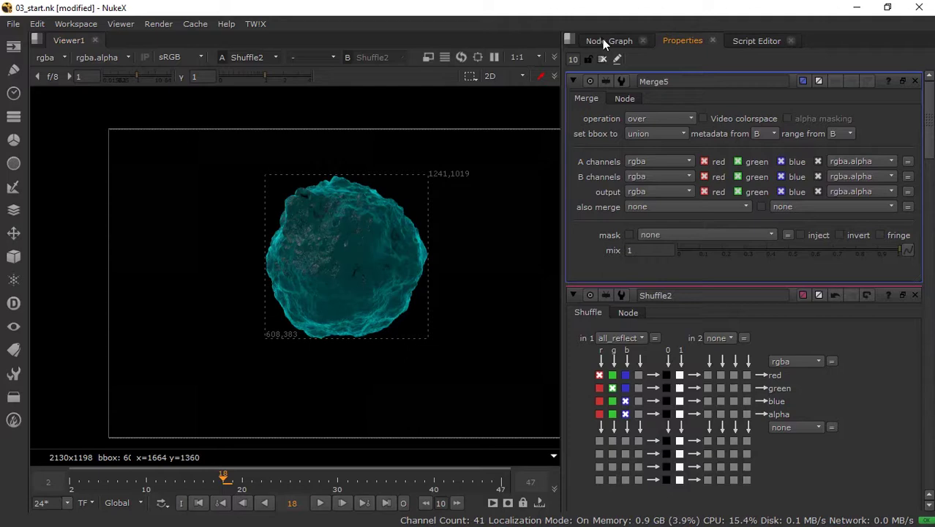
click(605, 42)
drag(723, 349, 658, 275)
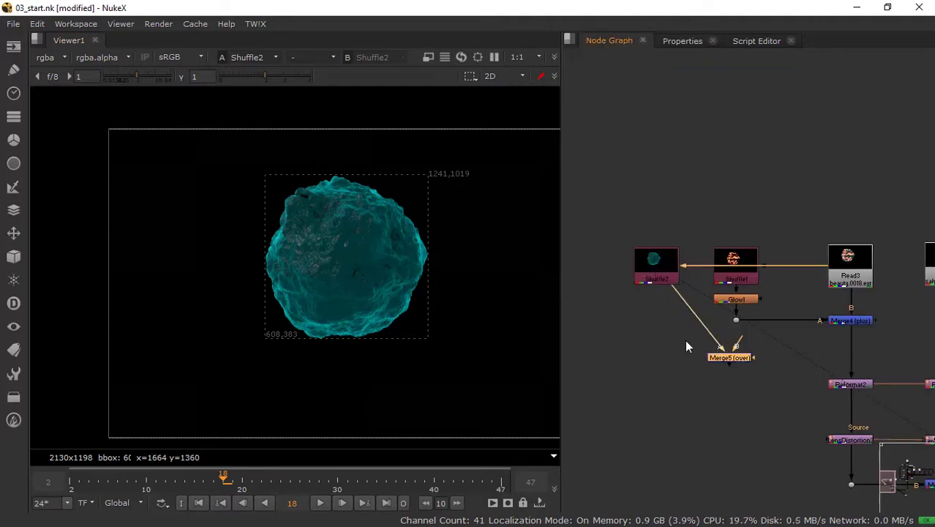
drag(734, 366, 830, 356)
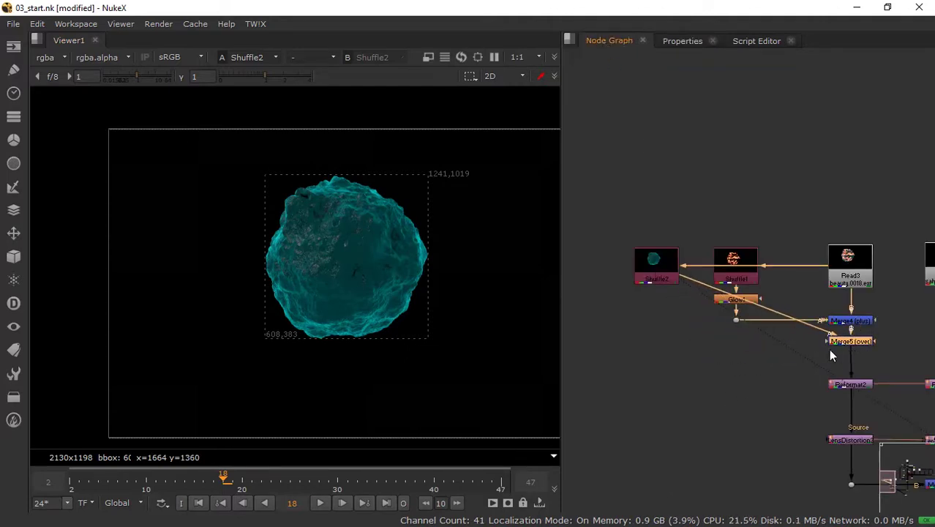
ctrl+drag(762, 313, 657, 348)
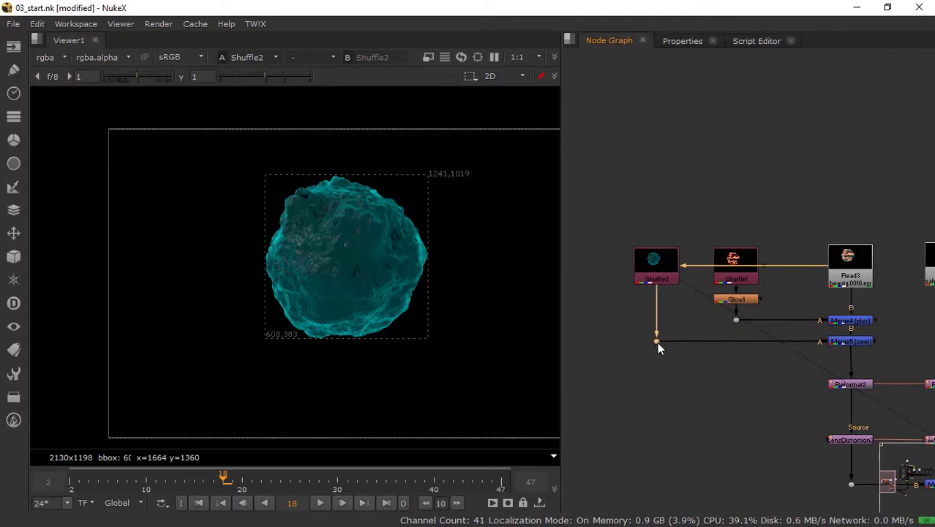
Set the operation of the new reflection Merge to plus
double_click(852, 342)
click(671, 118)
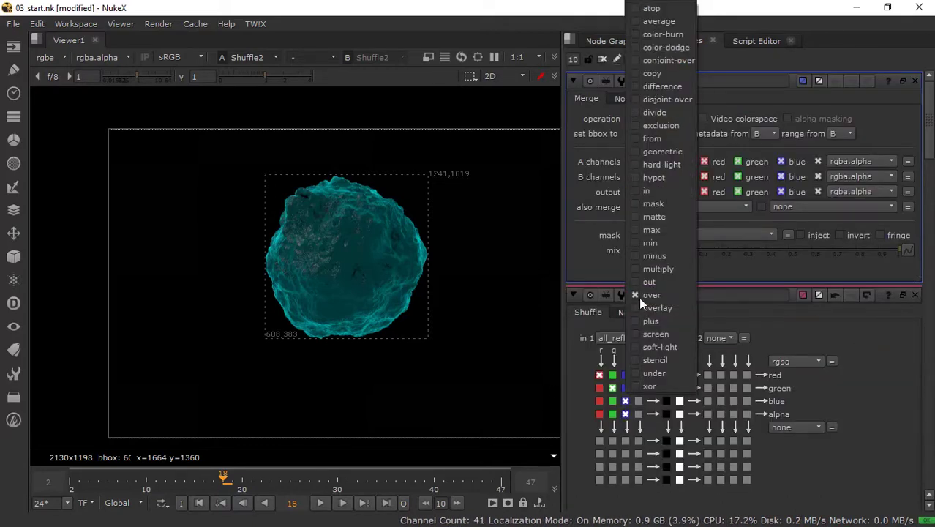
click(654, 320)
click(604, 42)
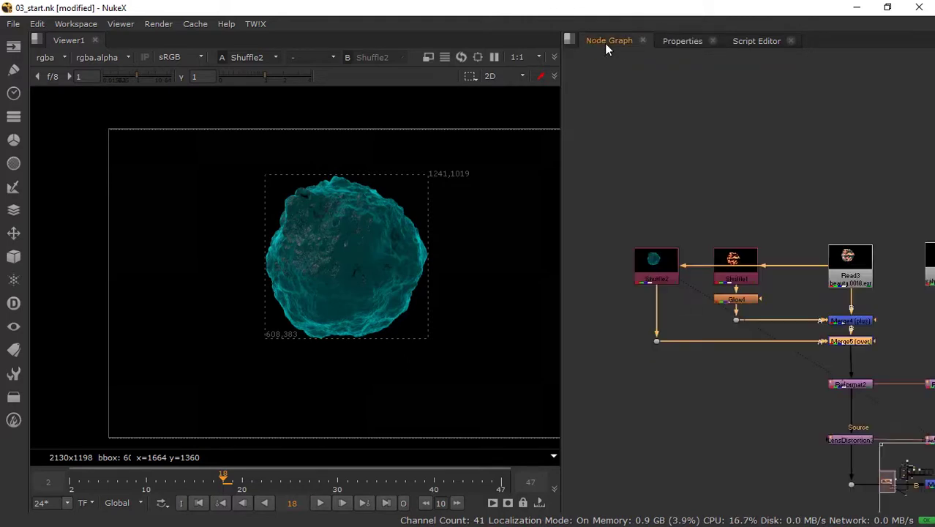
click(699, 403)
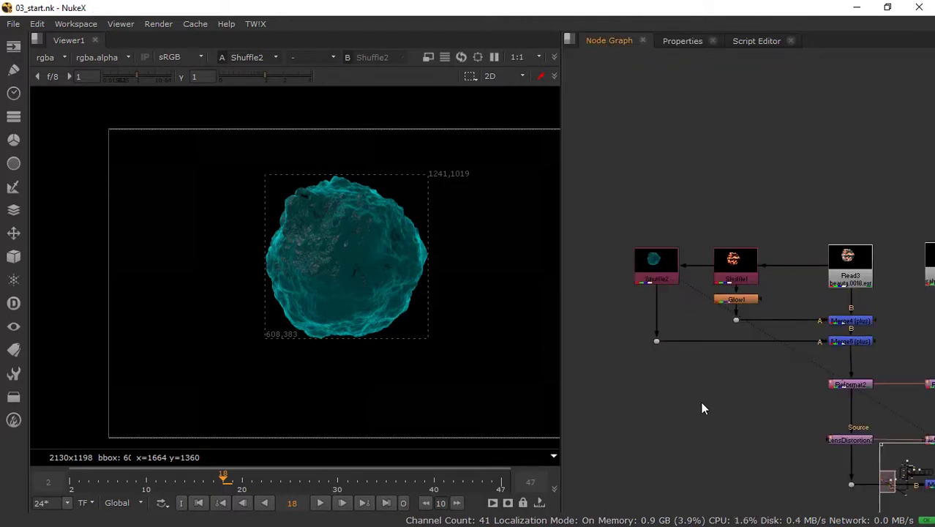
Insert a Grade node below the reflection Shuffle and raise only its blue gain to tint the reflections bluer
click(667, 278)
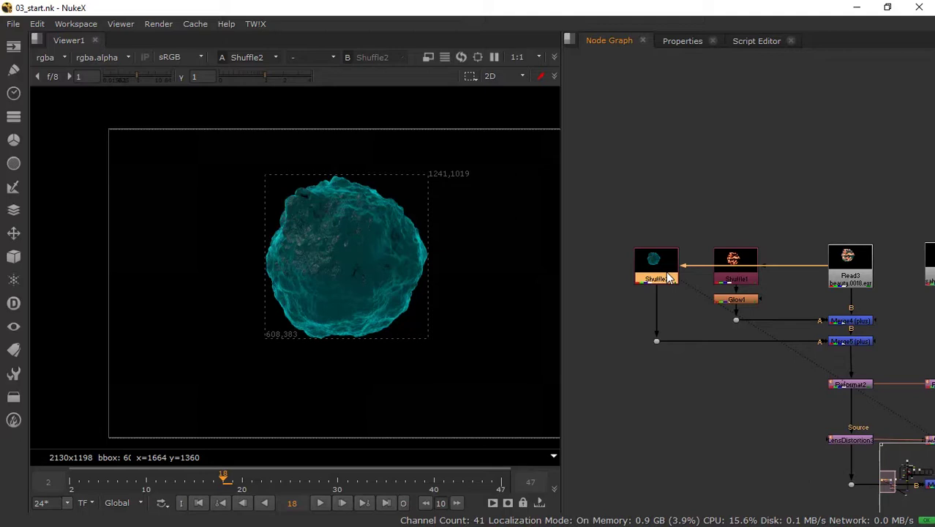
key(g)
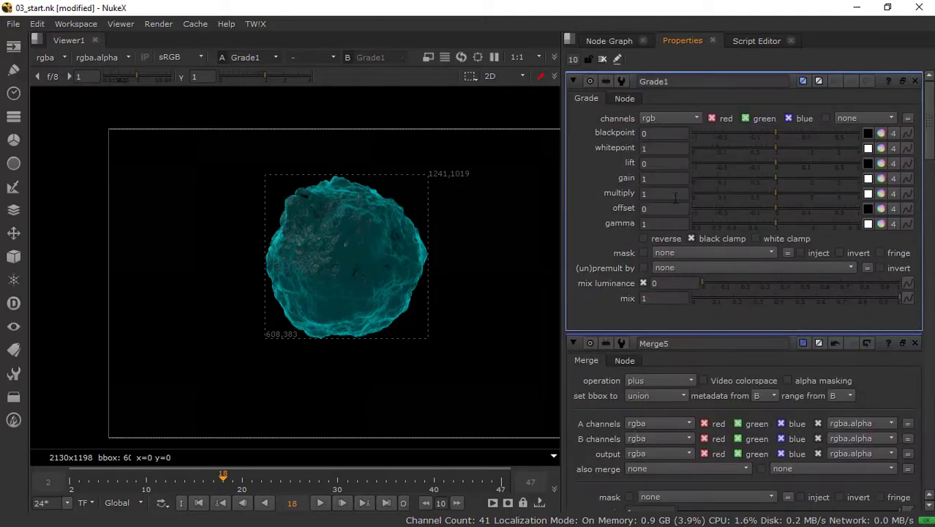
click(881, 179)
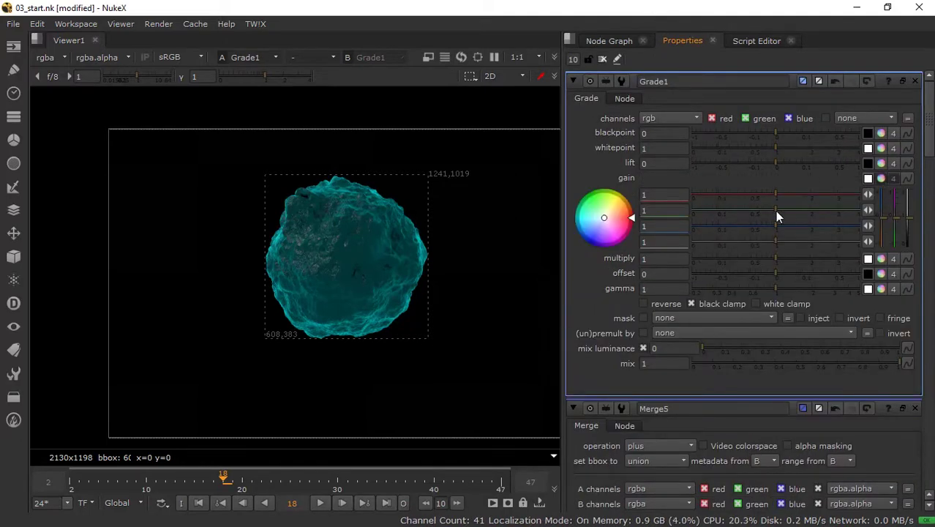
drag(775, 225, 806, 225)
View the final composite Merge and examine the emission and reflection branches that feed it
click(594, 41)
scroll(802, 199, down, 3)
middle_drag(907, 293, 775, 260)
scroll(777, 260, up, 1)
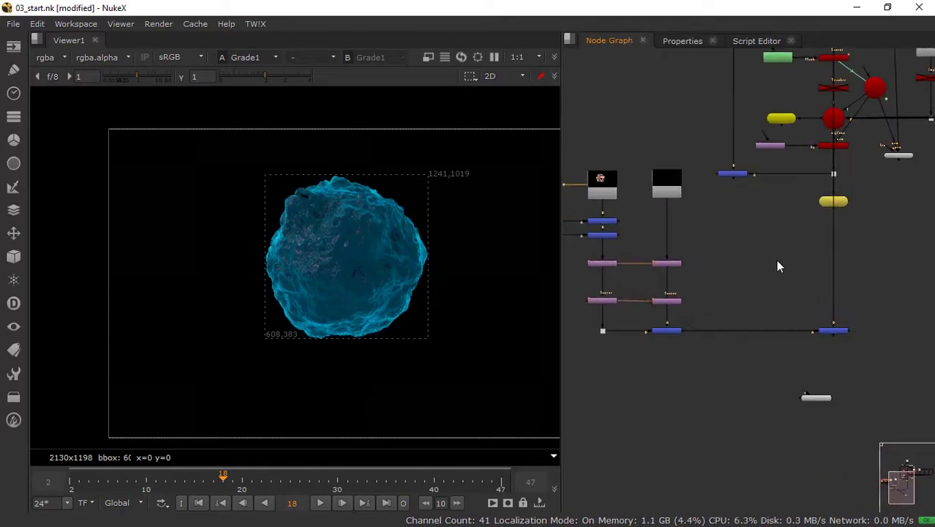
scroll(778, 267, up, 1)
click(834, 332)
key(1)
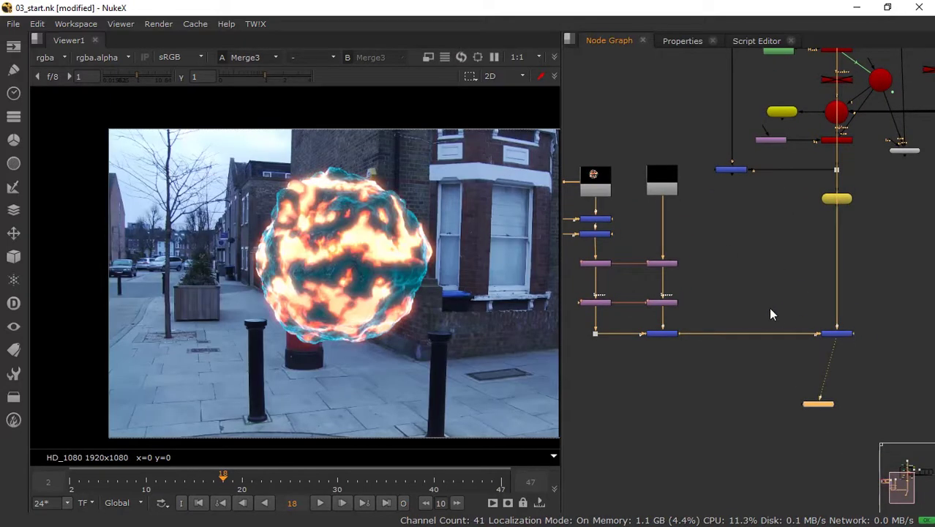
scroll(780, 344, down, 2)
scroll(687, 286, up, 6)
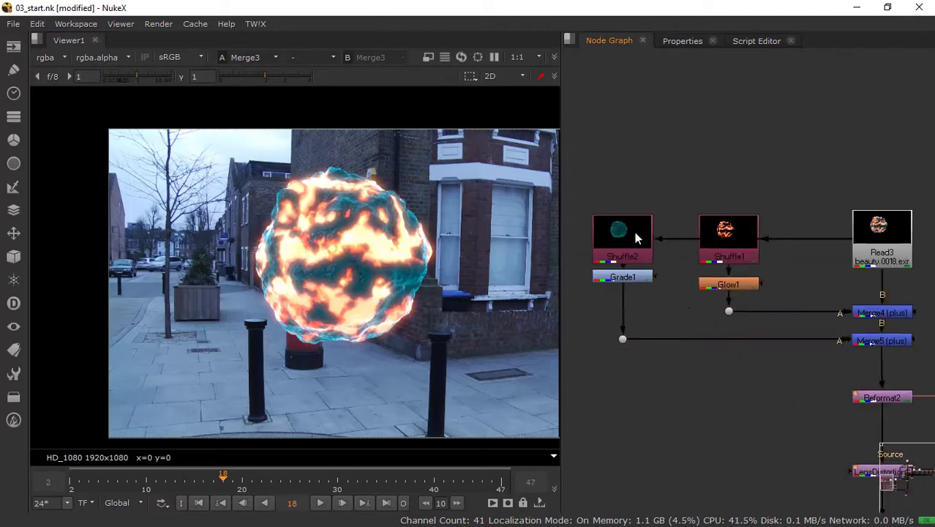
scroll(797, 219, down, 2)
middle_drag(796, 268, 720, 292)
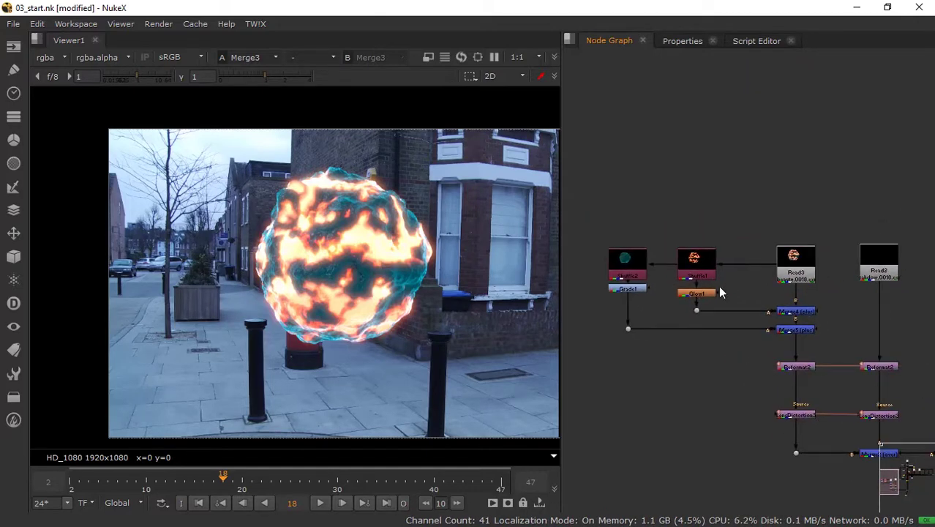
scroll(728, 282, up, 1)
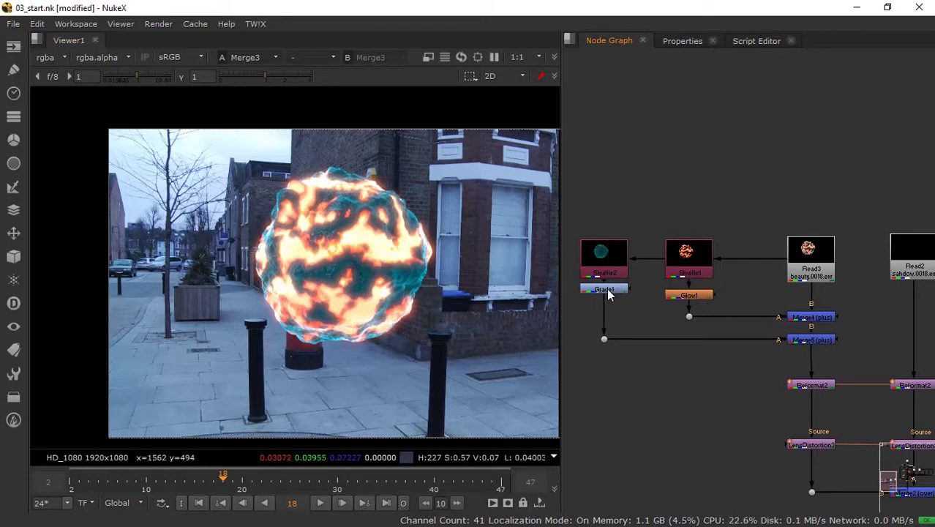
Tidy the node graph by spacing out the two WriteGeo nodes and aligning the Viewer directly beneath the final Merge
scroll(620, 322, down, 3)
scroll(716, 344, up, 4)
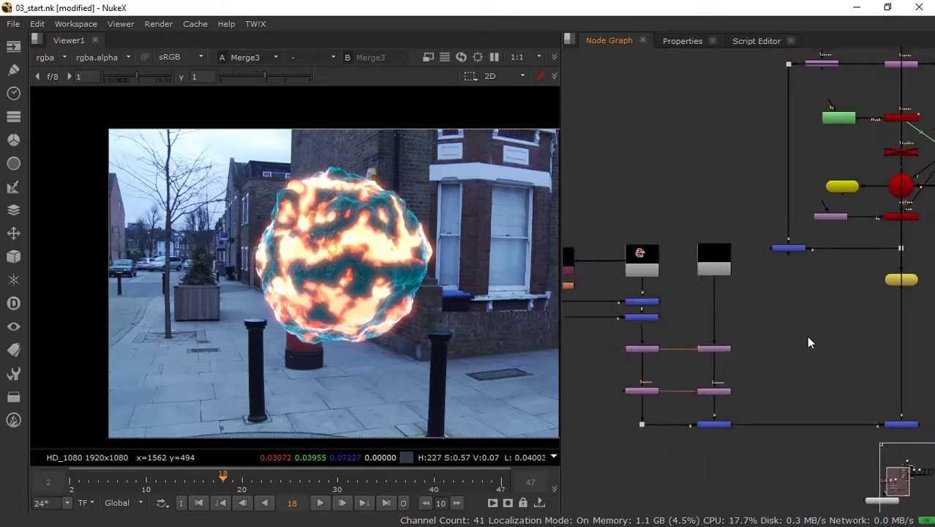
scroll(806, 336, up, 3)
drag(817, 278, 718, 187)
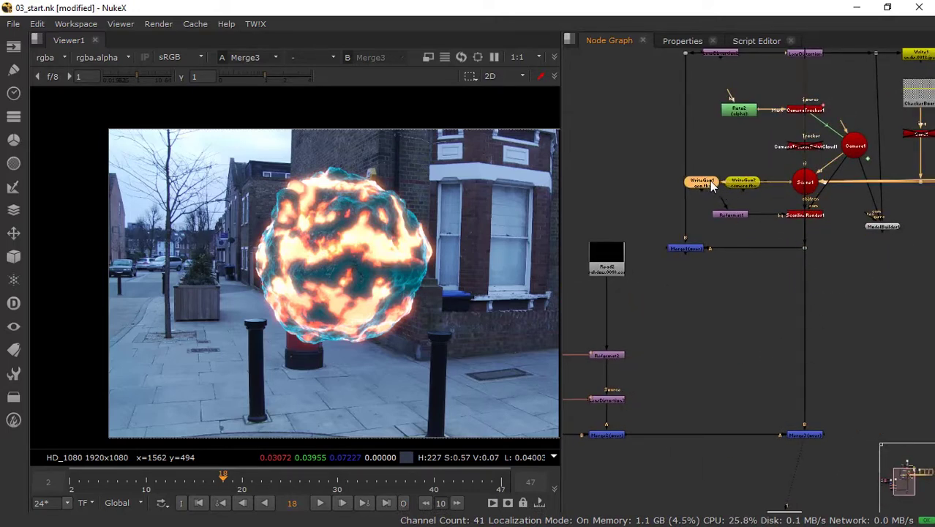
click(761, 201)
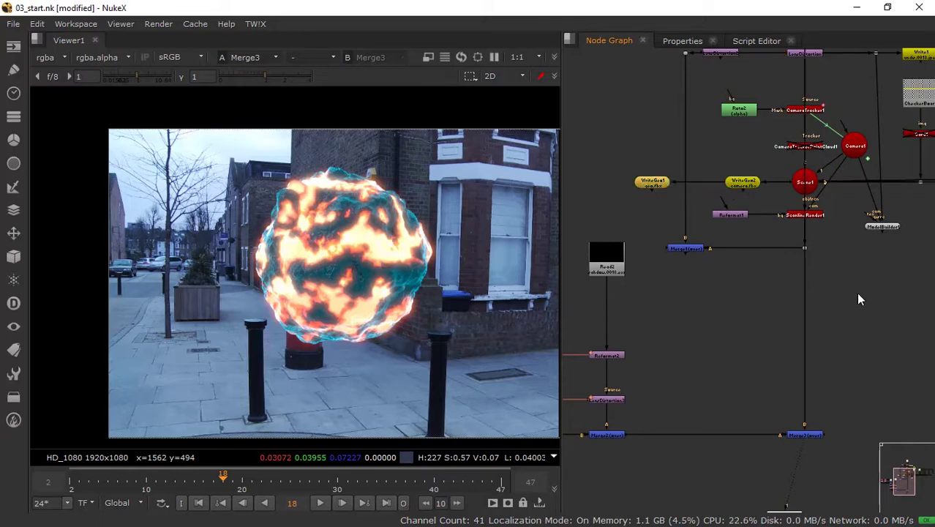
scroll(812, 307, down, 3)
scroll(775, 330, up, 2)
click(808, 354)
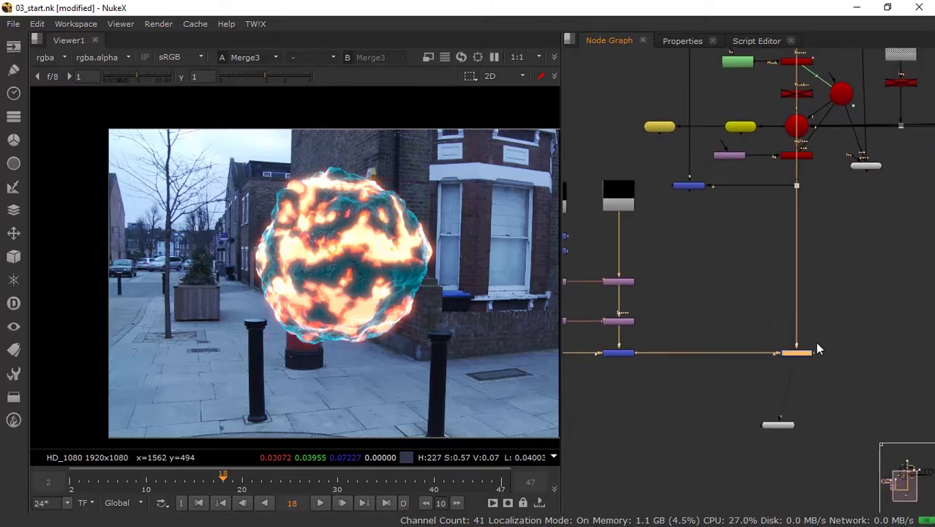
click(778, 425)
drag(781, 426, 792, 442)
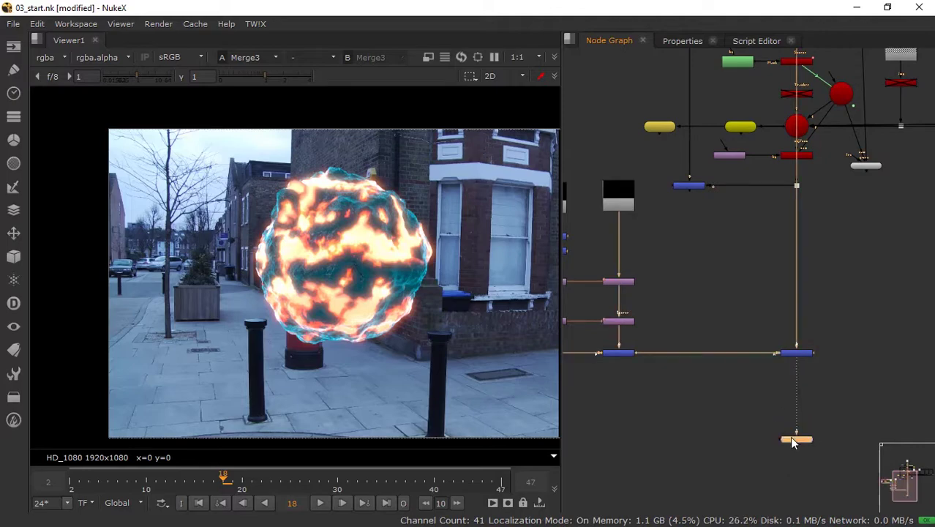
Examine the composite up close, comparing the noise on the brick wall and window with the surface of the rendered sphere
click(747, 418)
scroll(296, 261, up, 6)
scroll(321, 256, down, 6)
scroll(365, 259, up, 3)
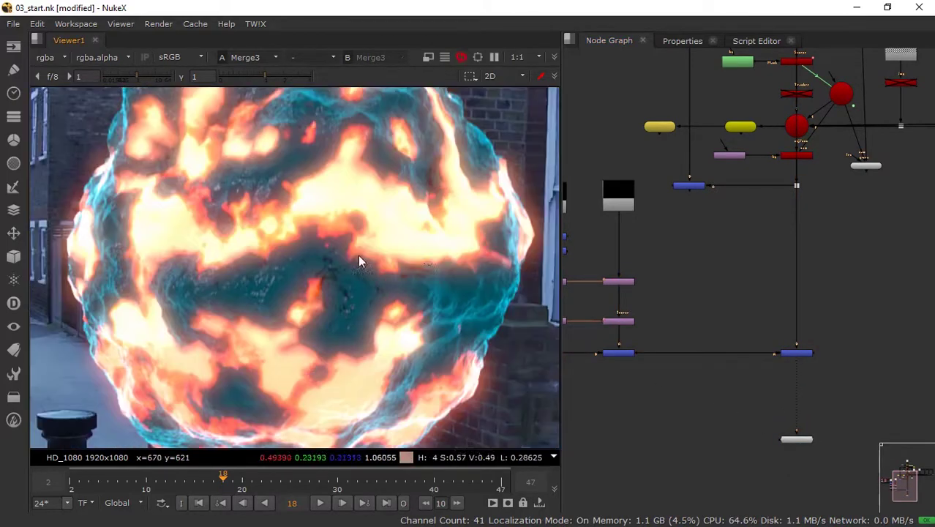
scroll(397, 236, down, 3)
middle_drag(538, 249, 332, 259)
scroll(461, 223, up, 5)
scroll(376, 253, down, 4)
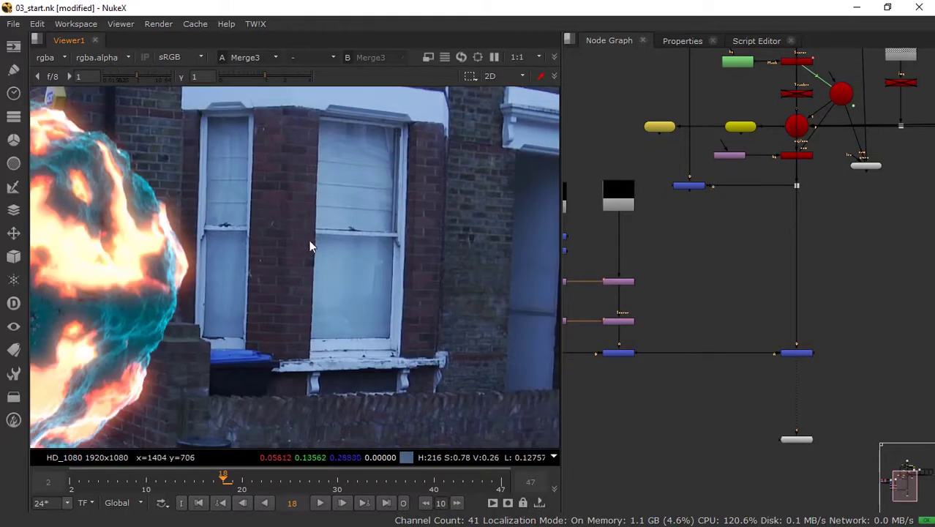
scroll(341, 276, up, 5)
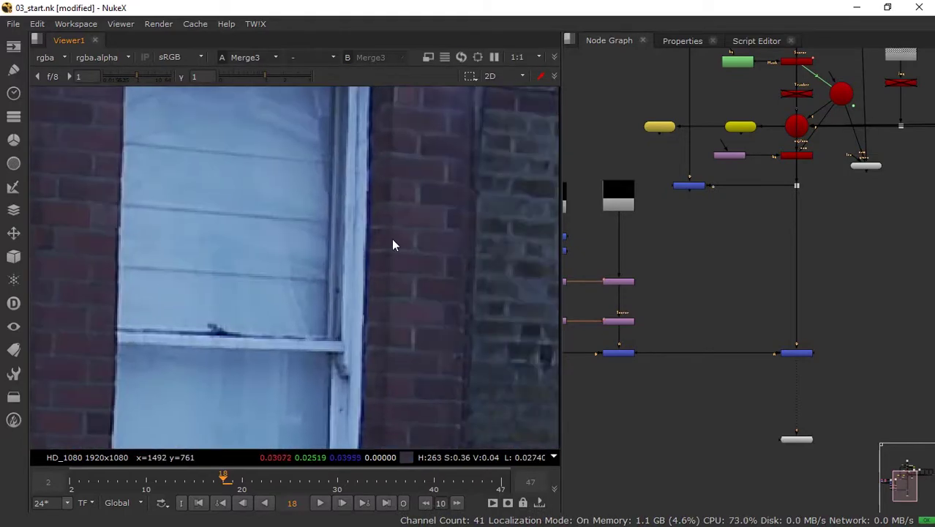
scroll(393, 246, up, 8)
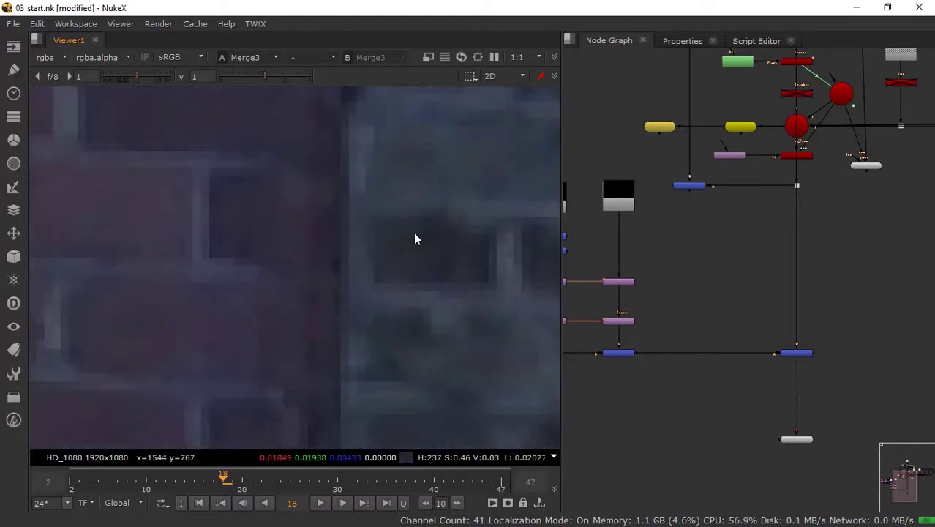
scroll(415, 238, down, 10)
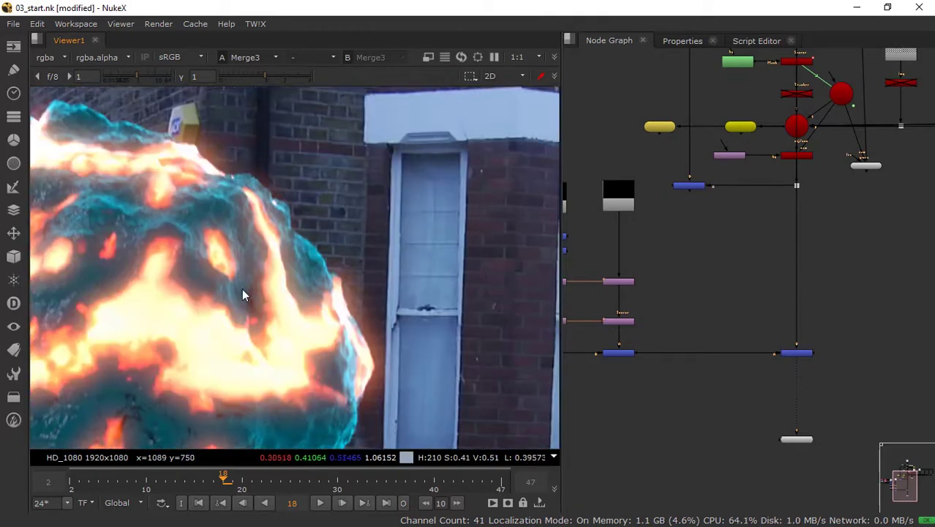
scroll(512, 276, down, 8)
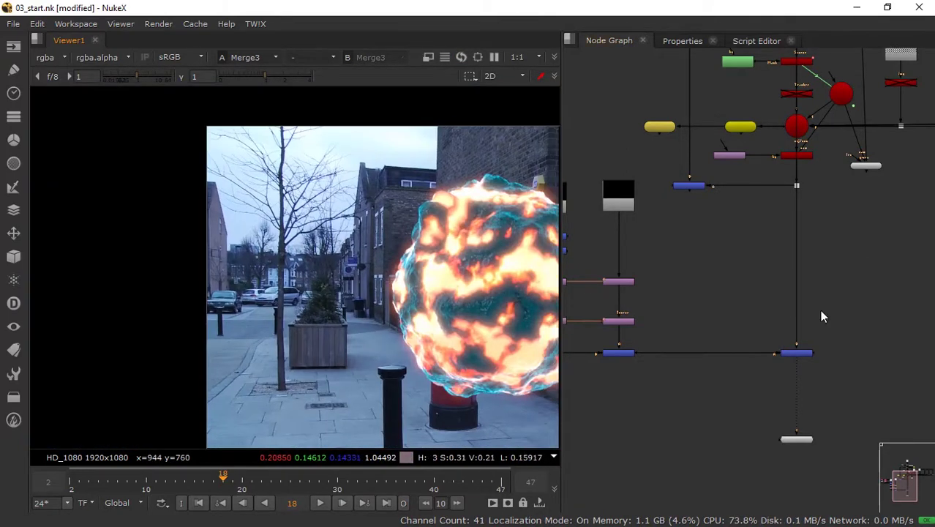
Add a Denoise node beside the original footage Read and connect the Read to its Source input
scroll(821, 316, down, 3)
scroll(779, 199, up, 5)
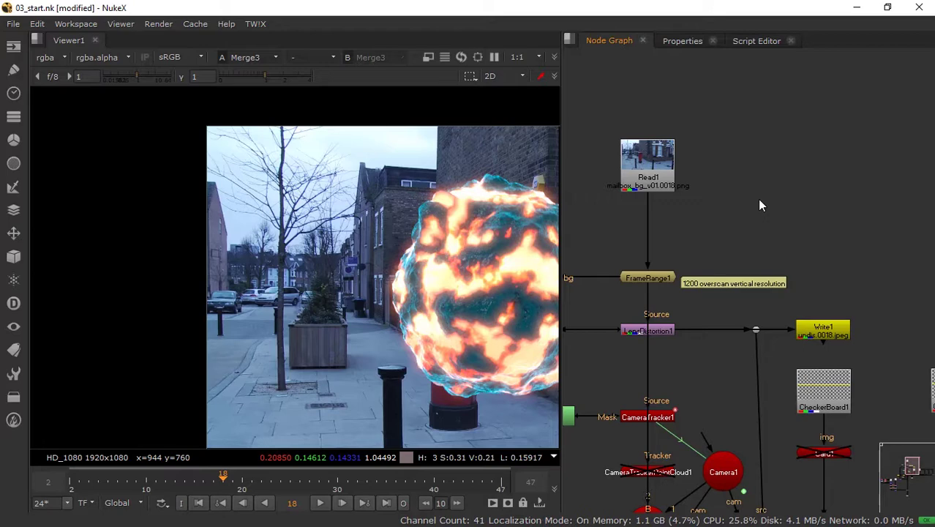
key(Tab)
text(den)
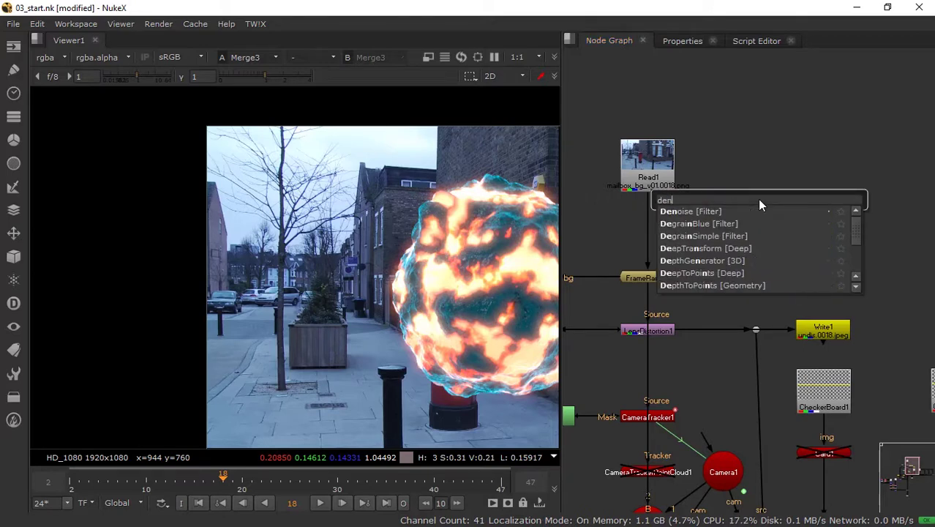
click(697, 211)
click(613, 41)
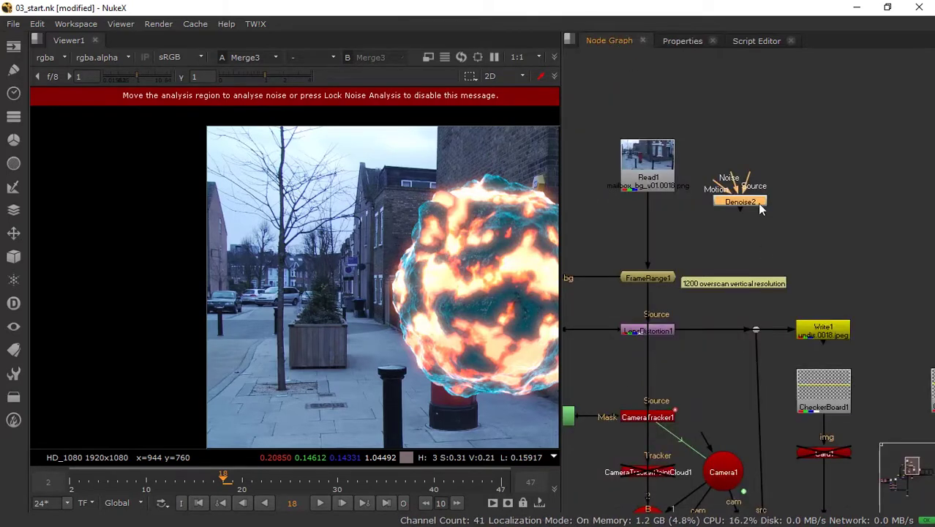
drag(731, 189, 648, 170)
drag(738, 206, 755, 204)
View the Denoise node and place its noise analysis region over the brick wall above the red mailbox
key(1)
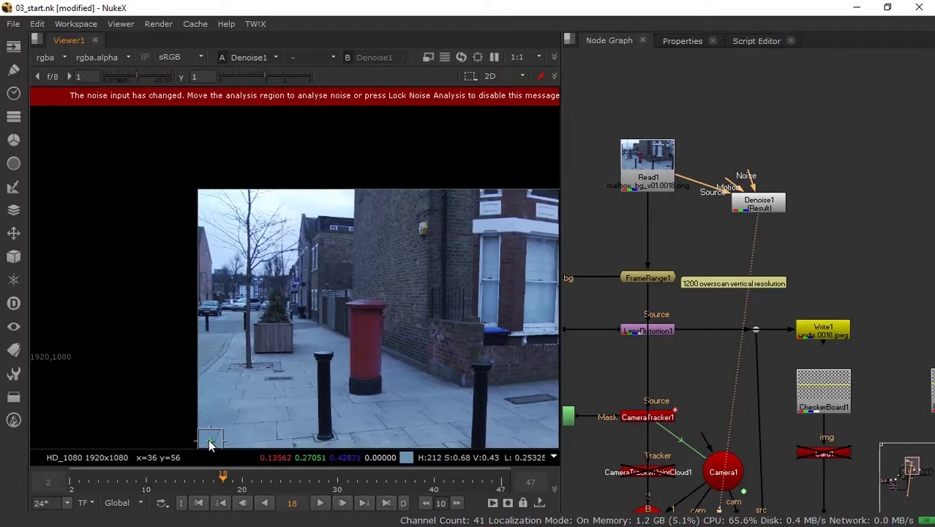
drag(209, 439, 421, 269)
drag(763, 208, 783, 182)
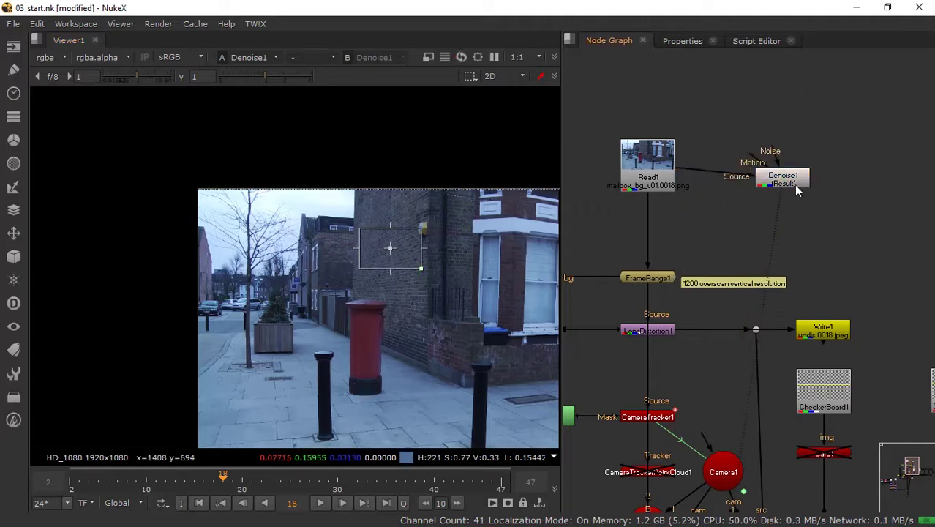
Add a Merge set to difference after the Denoise node, with the original footage Read connected to its B input
double_click(794, 184)
key(m)
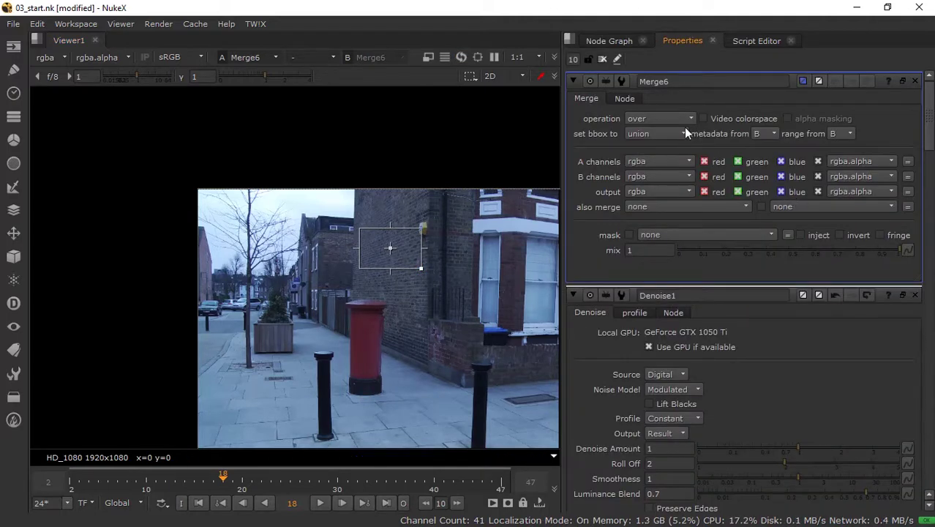
click(660, 119)
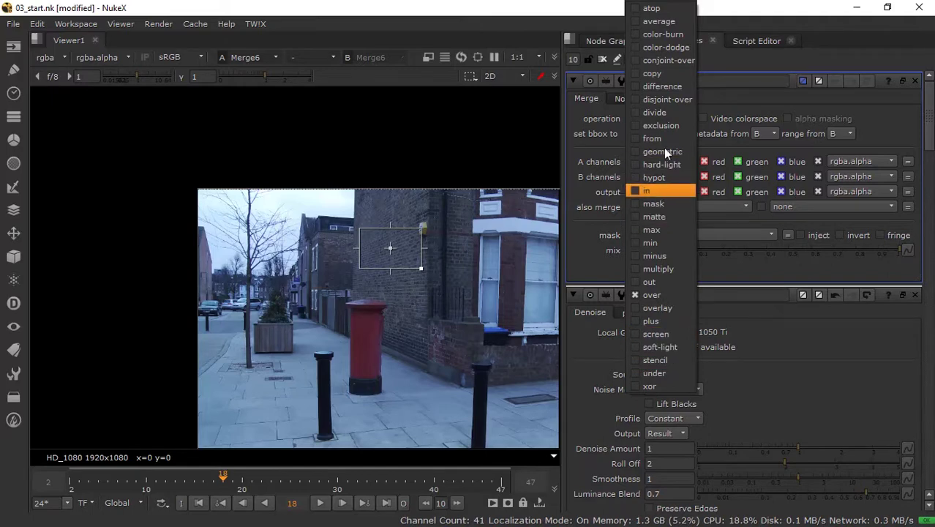
click(663, 86)
click(605, 40)
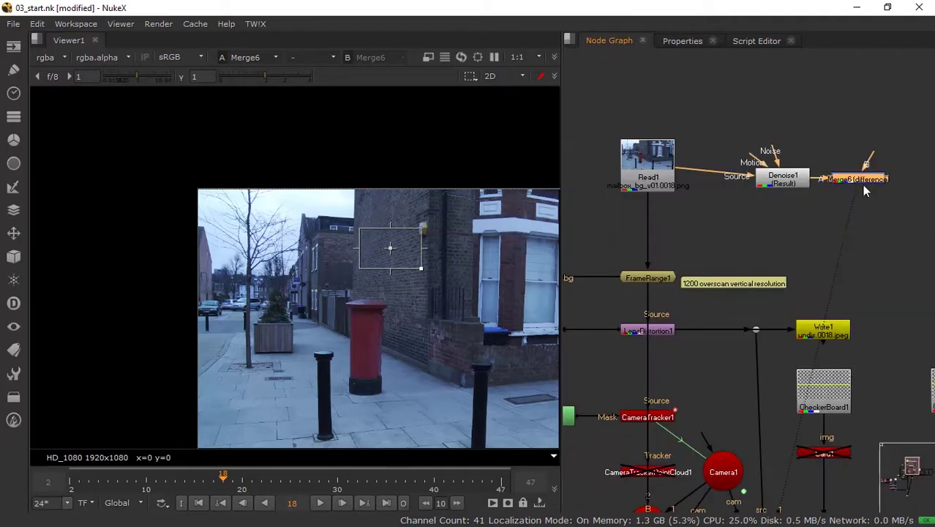
drag(864, 189, 668, 182)
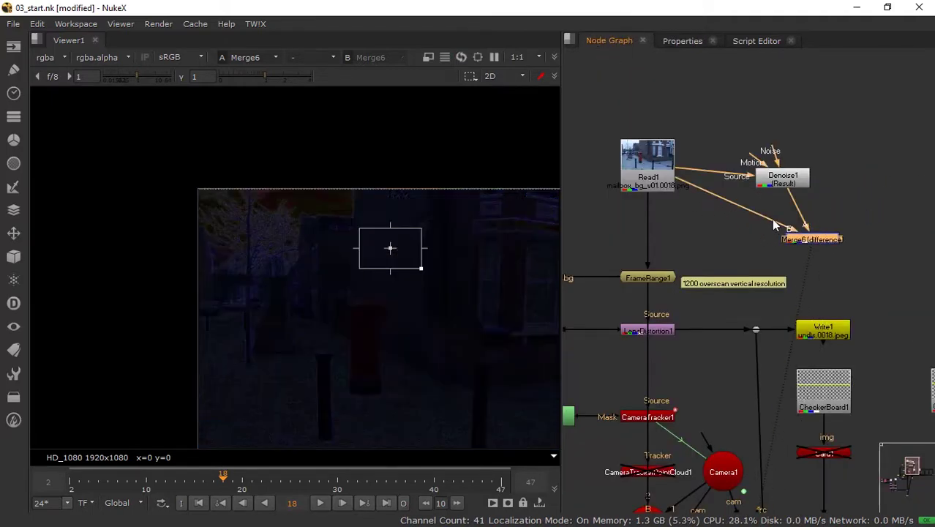
Raise the viewer gamma to 2.2 and examine the grain in the difference result across the frame
alt+middle_drag(380, 276, 175, 277)
alt+middle_drag(246, 278, 267, 218)
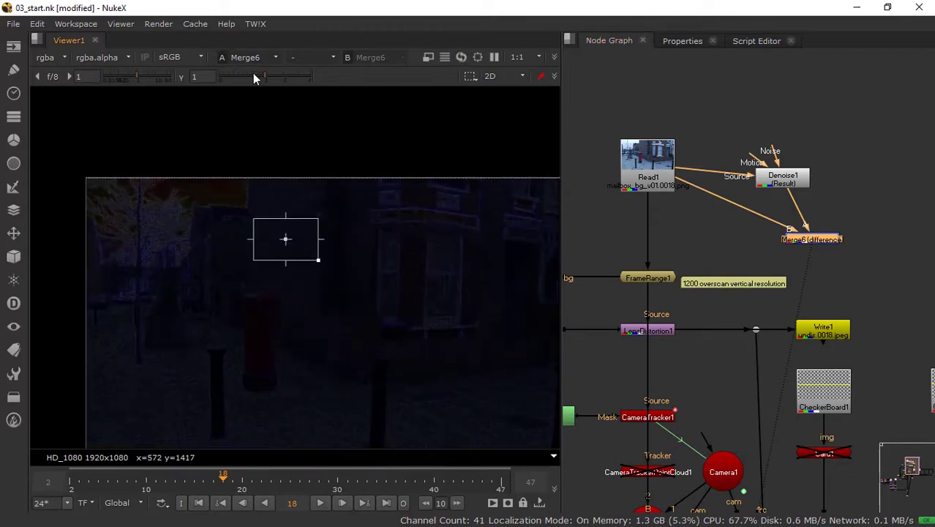
drag(254, 77, 286, 76)
scroll(185, 242, up, 2)
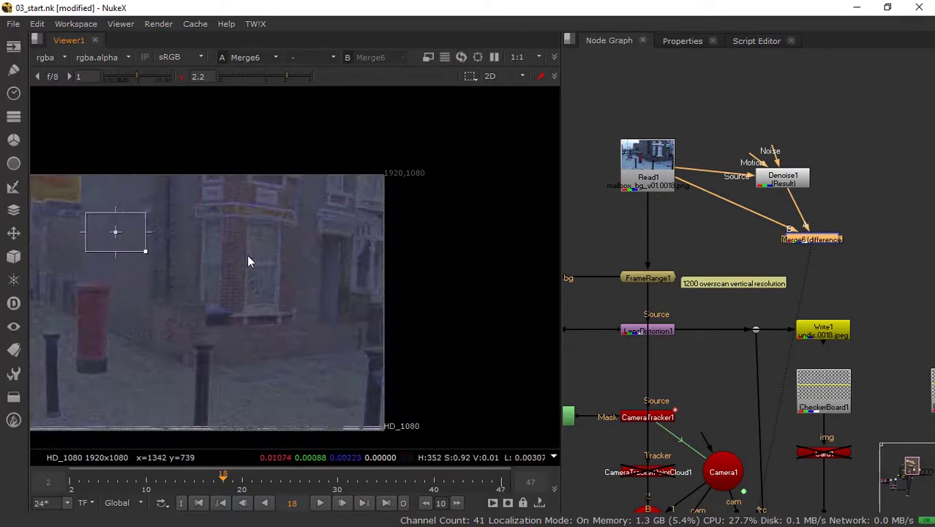
Align the Denoise node above the difference Merge and route the Merge's B connection through a Dot beneath the footage Read
drag(781, 182, 810, 181)
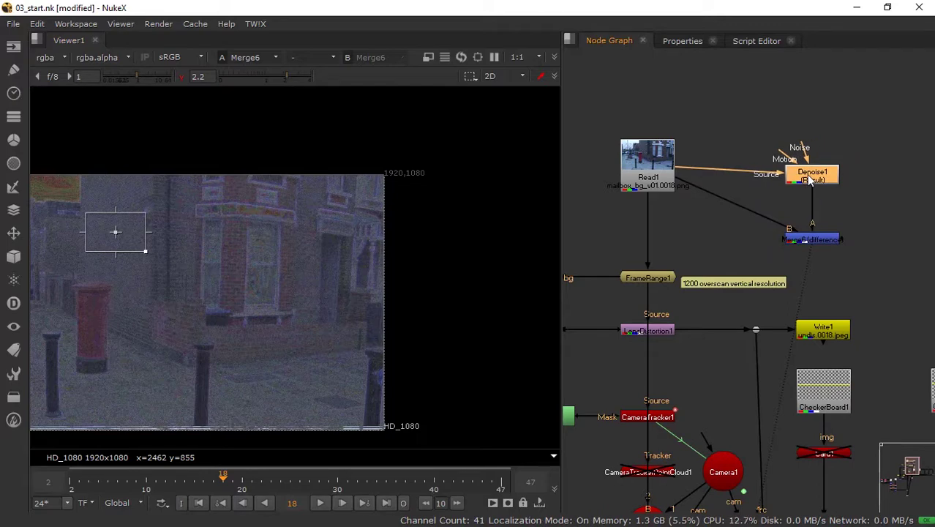
ctrl+drag(733, 206, 648, 241)
drag(813, 176, 813, 167)
click(880, 206)
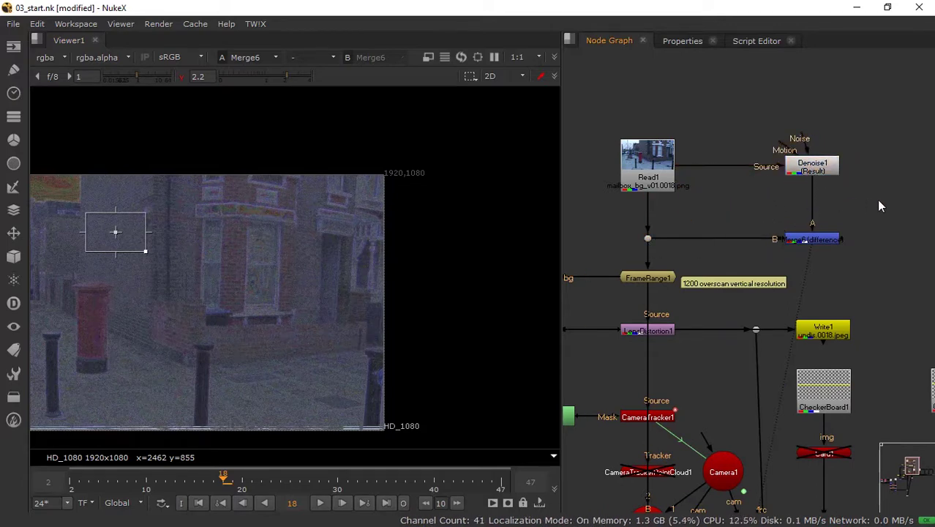
Branch a new Merge node off the difference Merge and set its operation to plus
scroll(879, 201, down, 6)
scroll(884, 203, up, 5)
middle_drag(798, 193, 718, 195)
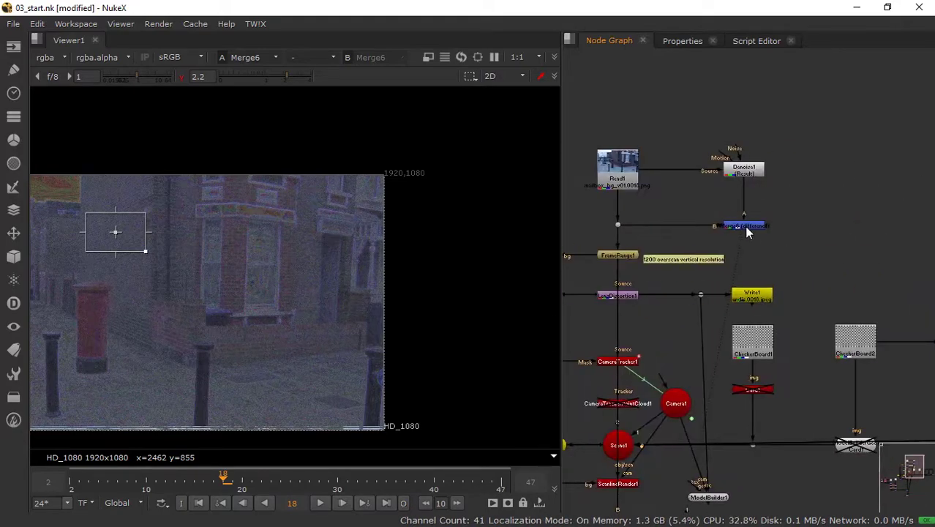
click(747, 228)
key(m)
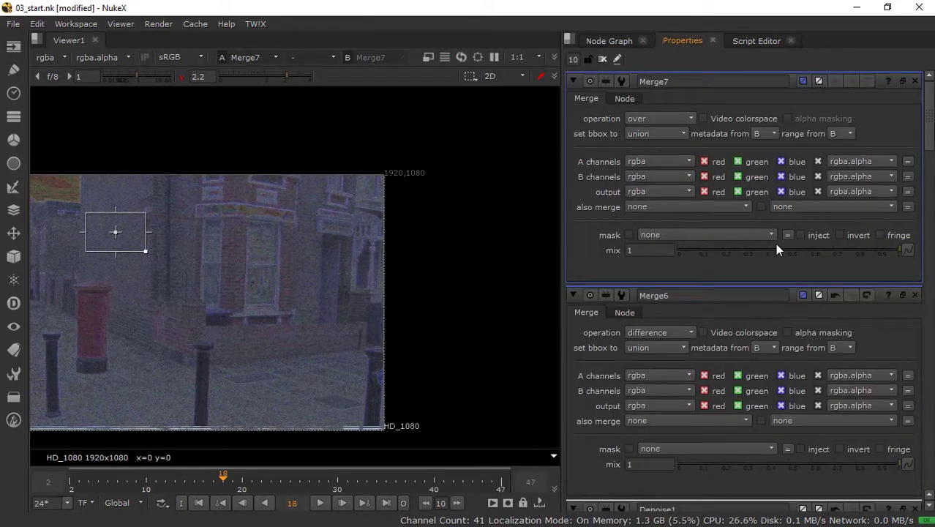
click(661, 119)
click(660, 316)
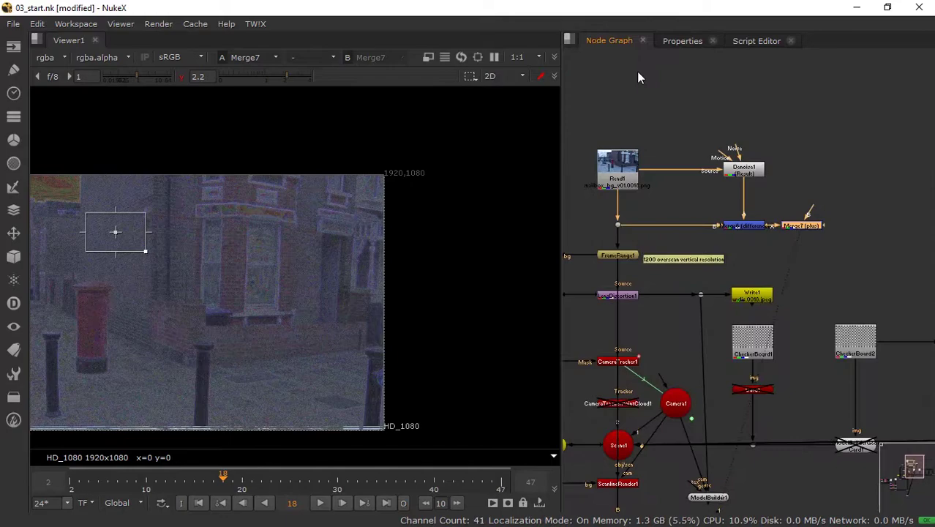
Move the new plus Merge down beside the render branch and connect its B input to the Merge combining beauty and shadow
scroll(841, 189, down, 5)
drag(826, 203, 717, 374)
scroll(732, 369, up, 5)
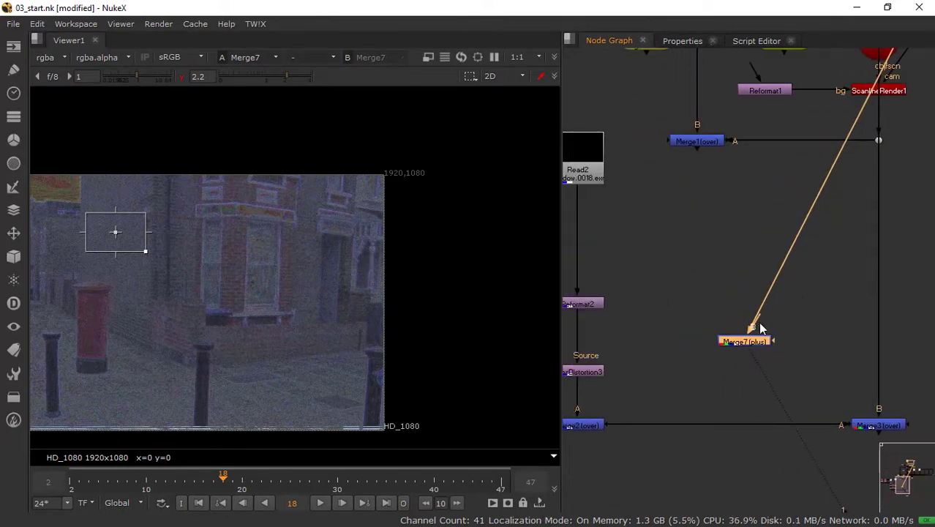
middle_drag(694, 364, 791, 317)
scroll(700, 340, down, 2)
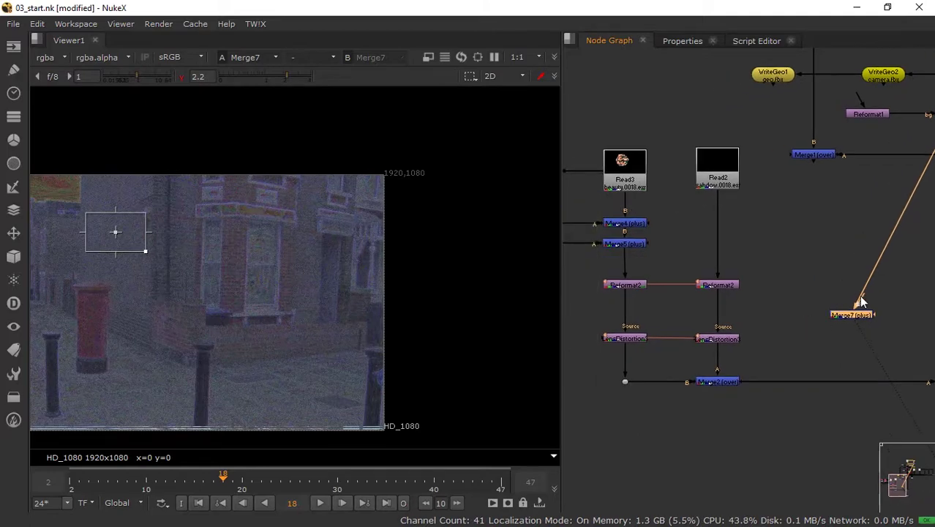
drag(783, 348, 735, 386)
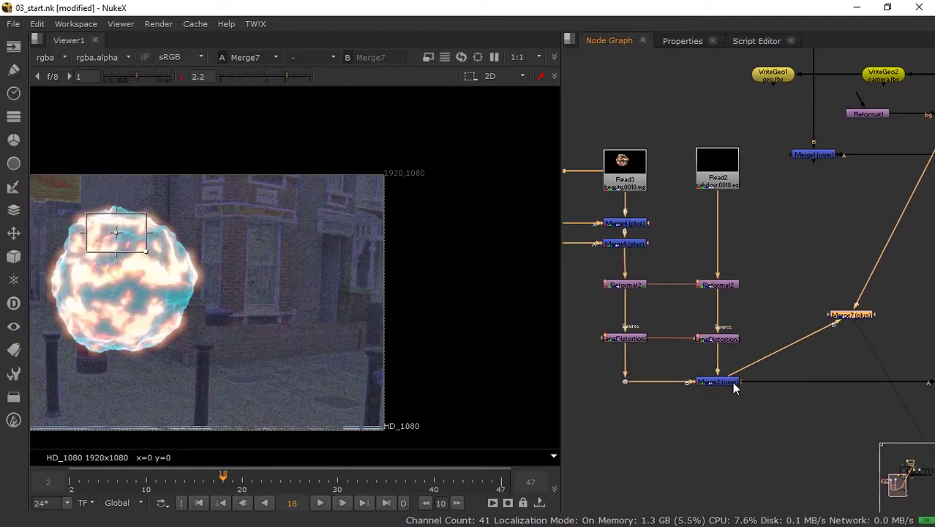
scroll(172, 277, down, 1)
middle_drag(154, 278, 233, 226)
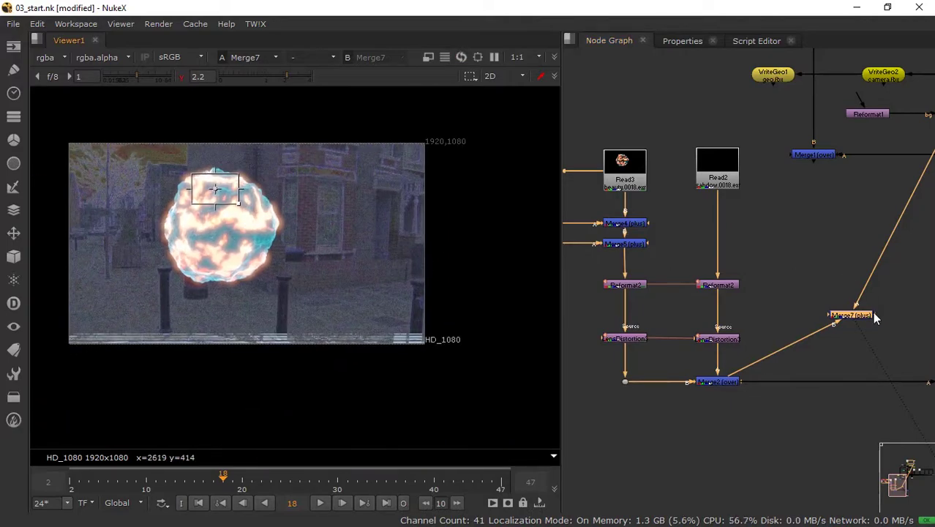
Connect the plus Merge's mask input to the beauty-and-shadow Merge to limit the grain to the rendered elements
drag(872, 314, 738, 375)
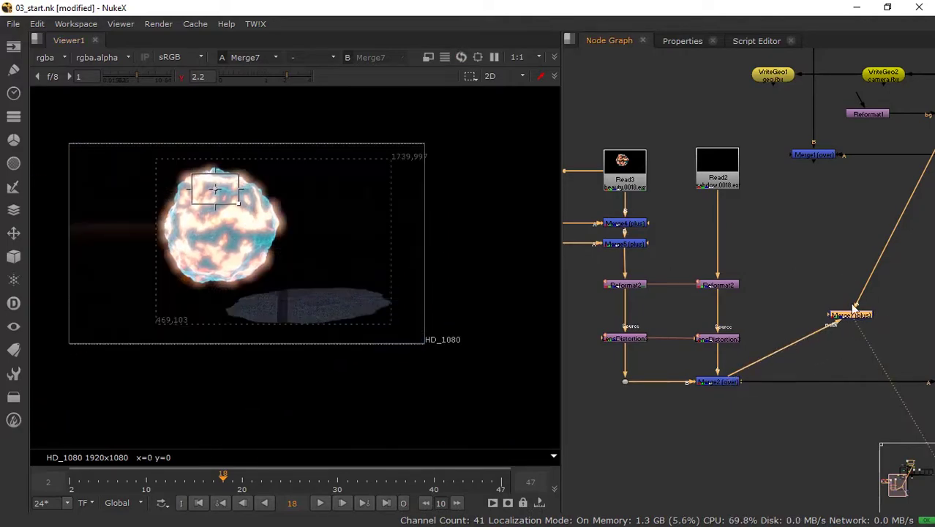
scroll(205, 241, up, 4)
alt+middle_drag(289, 209, 247, 207)
Reposition the plus Merge and make it the A input of the final over Merge in place of the beauty-and-shadow Merge
middle_drag(884, 267, 694, 269)
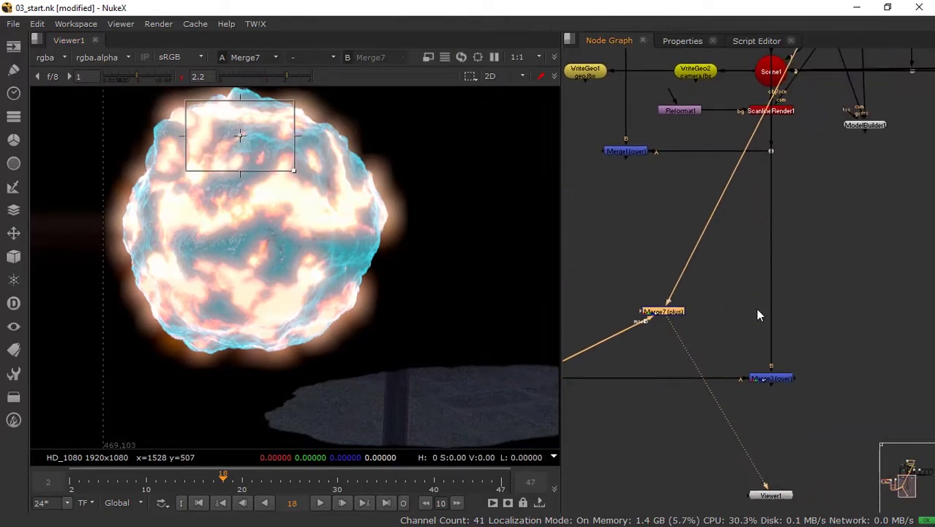
drag(675, 320, 706, 328)
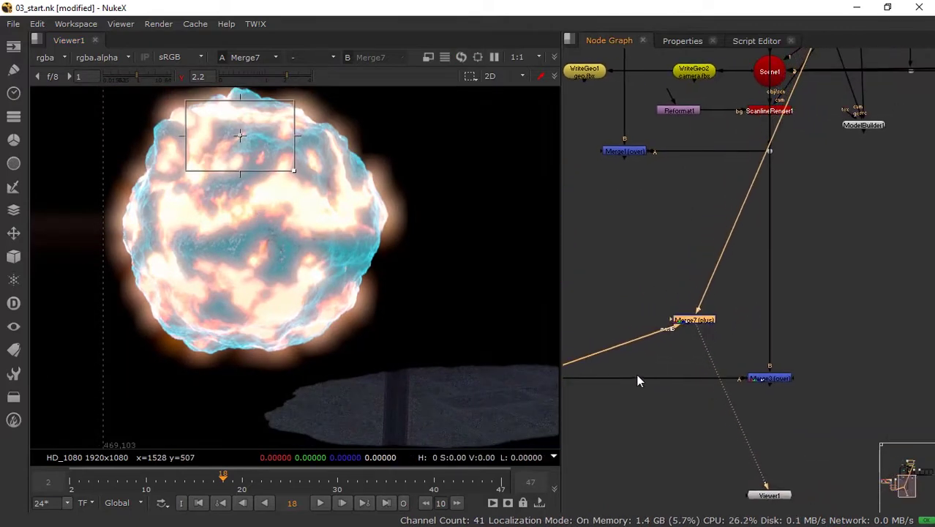
middle_drag(625, 369, 682, 355)
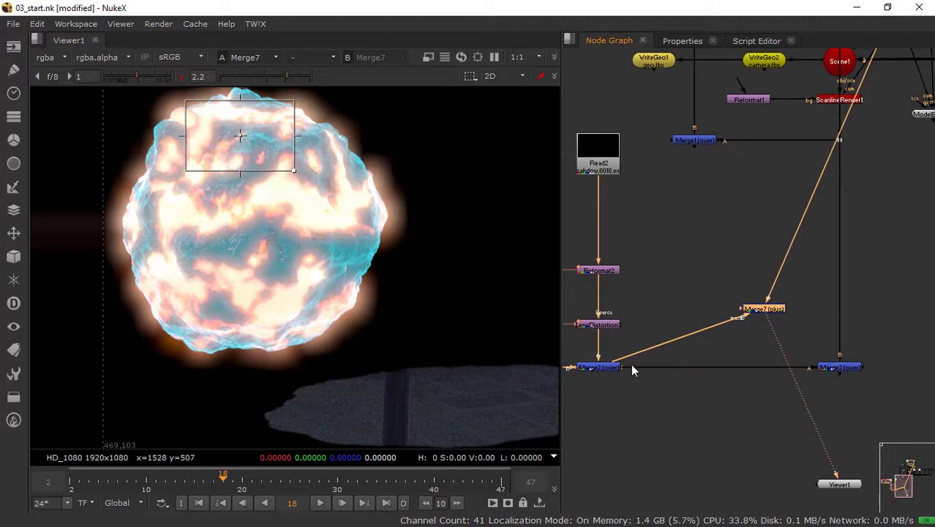
drag(629, 365, 775, 309)
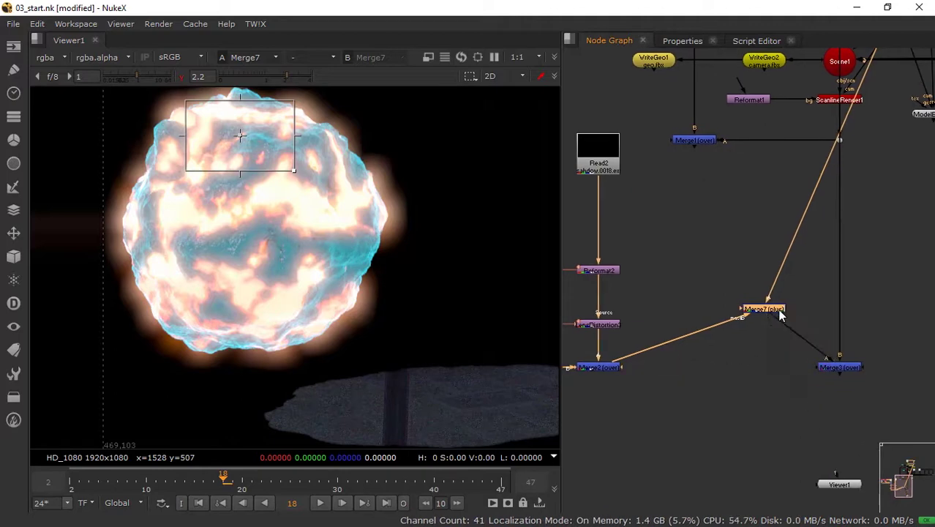
View the final over Merge and reset the viewer gamma to 1
click(855, 368)
key(1)
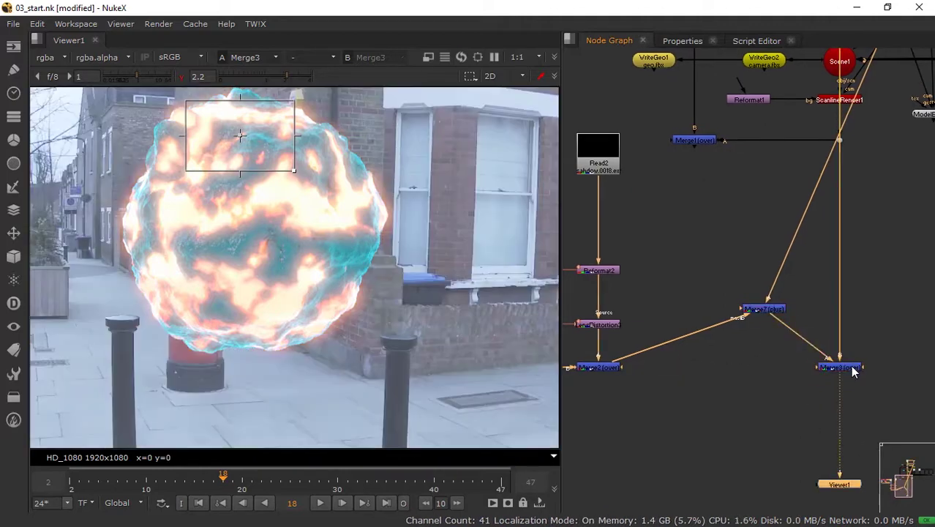
click(180, 76)
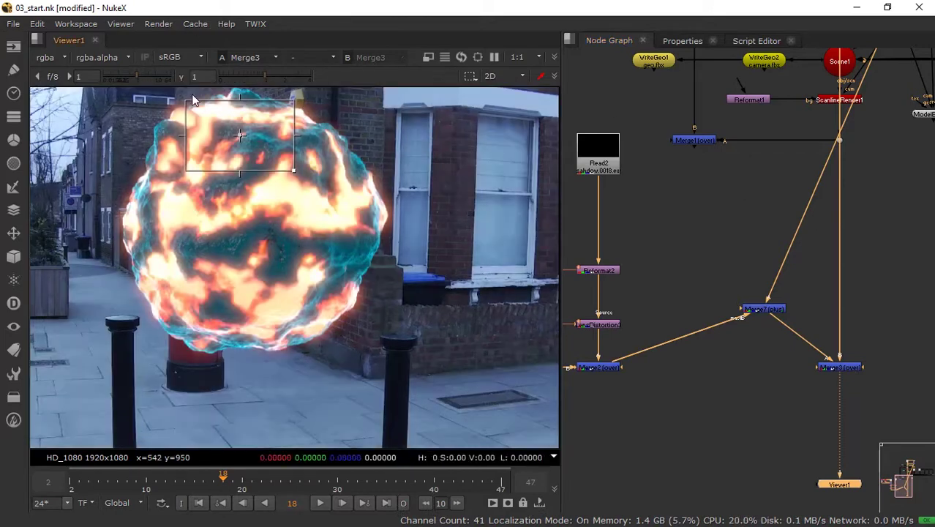
Close all open node properties and return to the node graph
click(674, 43)
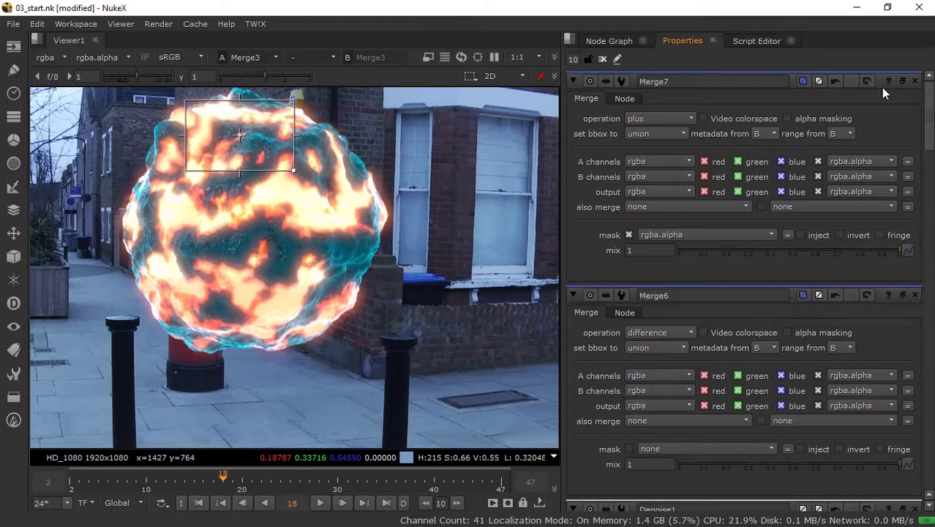
click(602, 60)
click(607, 40)
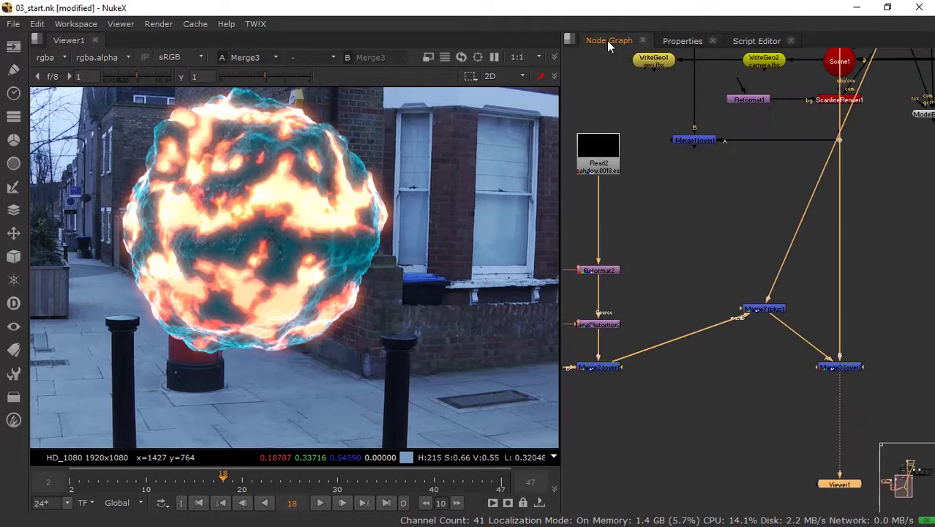
Examine the added grain on the rendered sphere up close and select the plus Merge node that applies it
scroll(717, 167, down, 4)
middle_drag(713, 192, 643, 192)
scroll(644, 192, up, 1)
middle_drag(315, 121, 328, 111)
scroll(322, 176, down, 3)
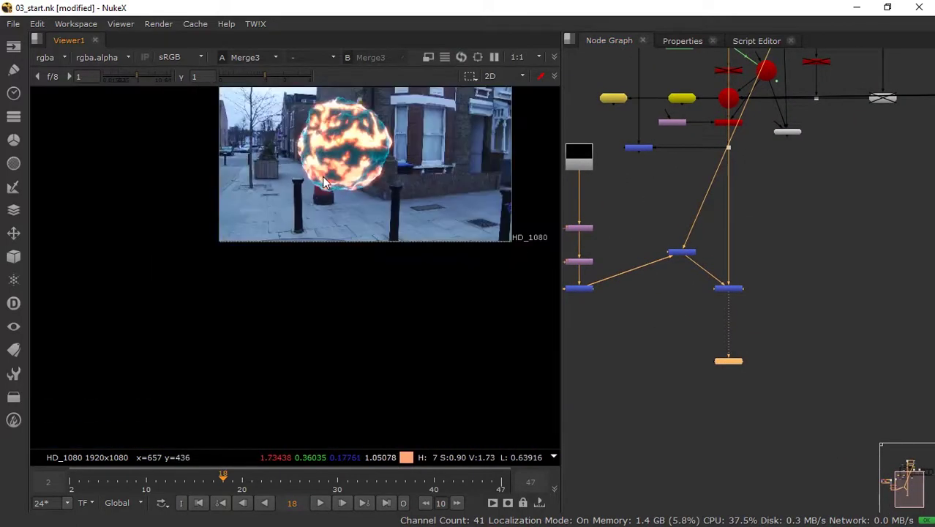
scroll(252, 178, up, 6)
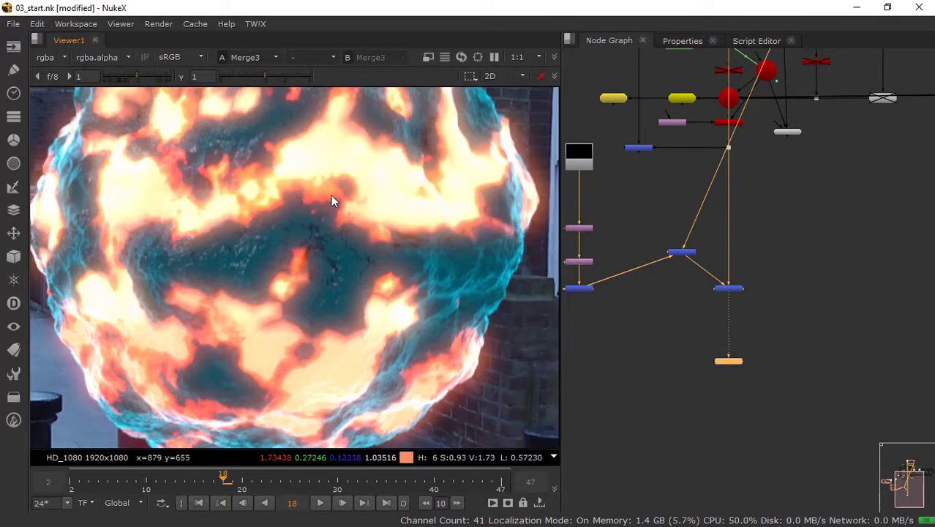
scroll(285, 212, down, 3)
click(677, 253)
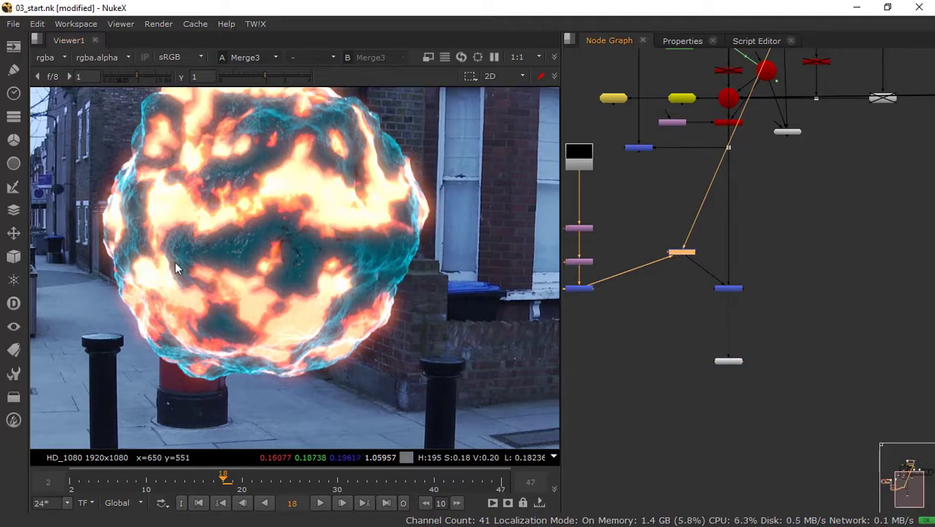